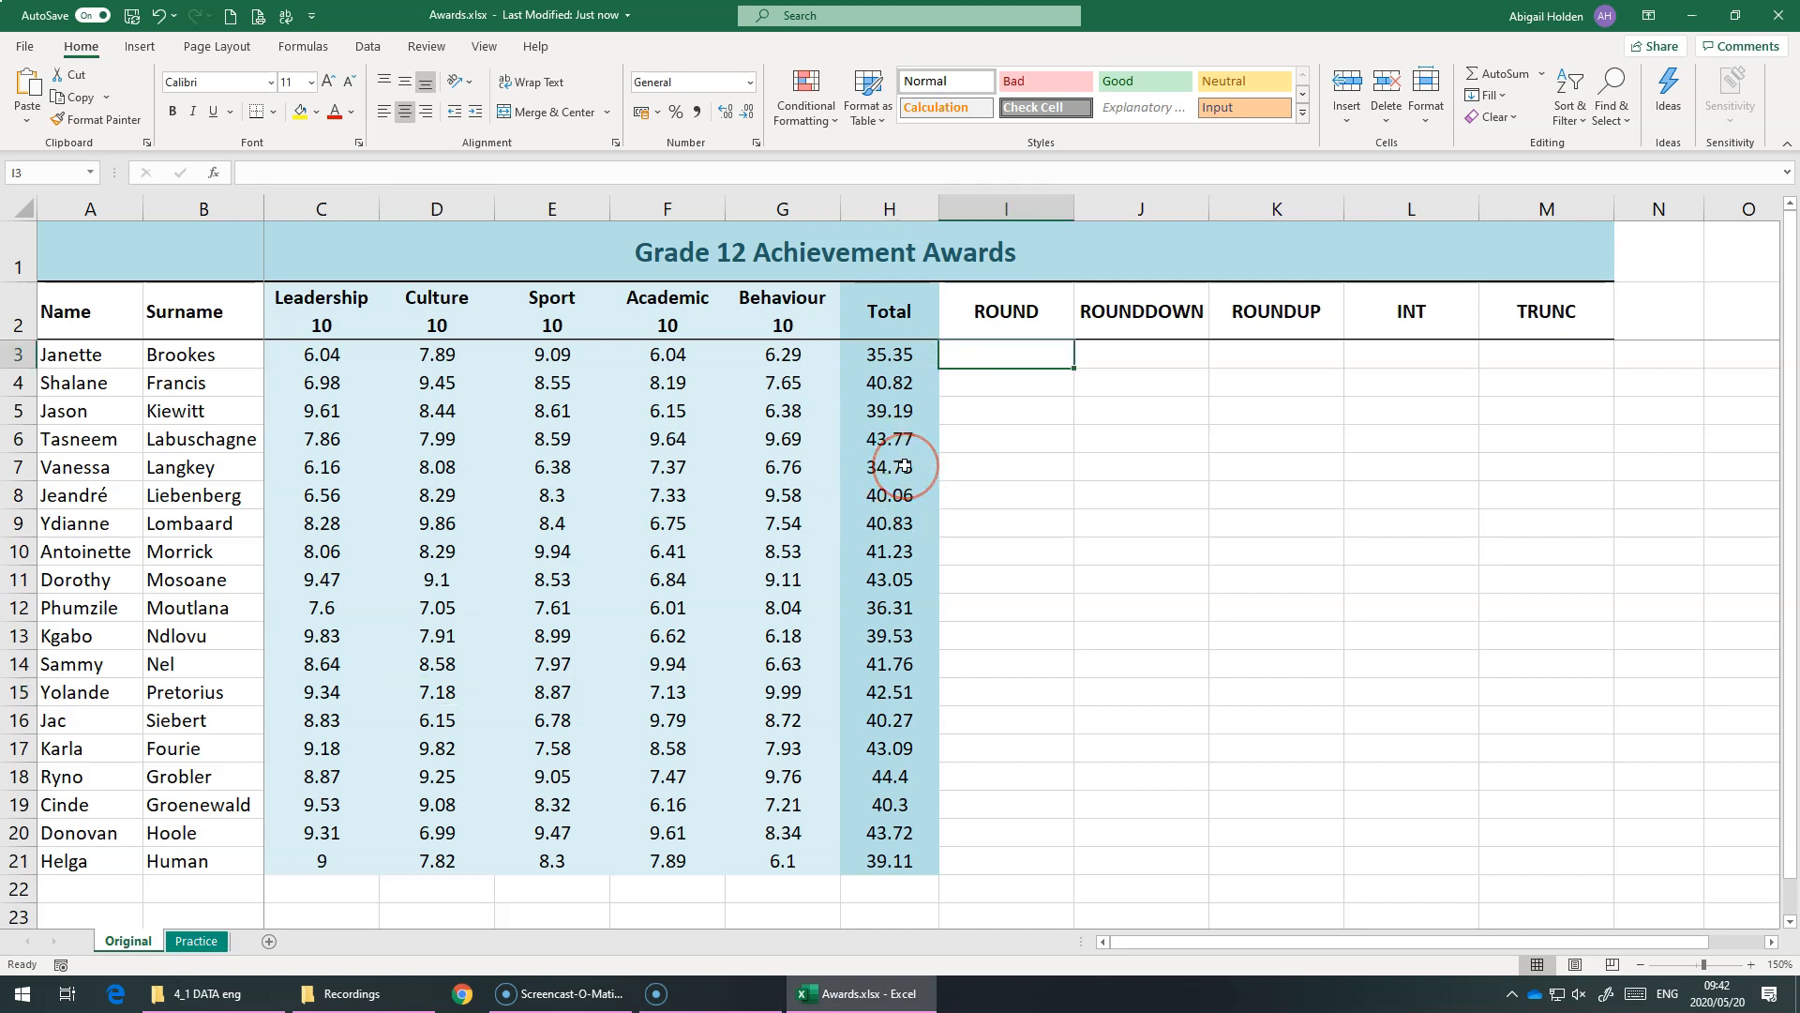
Enter a ROUND formula in I3 that rounds the total in H3 to 1 decimal place
type("=round")
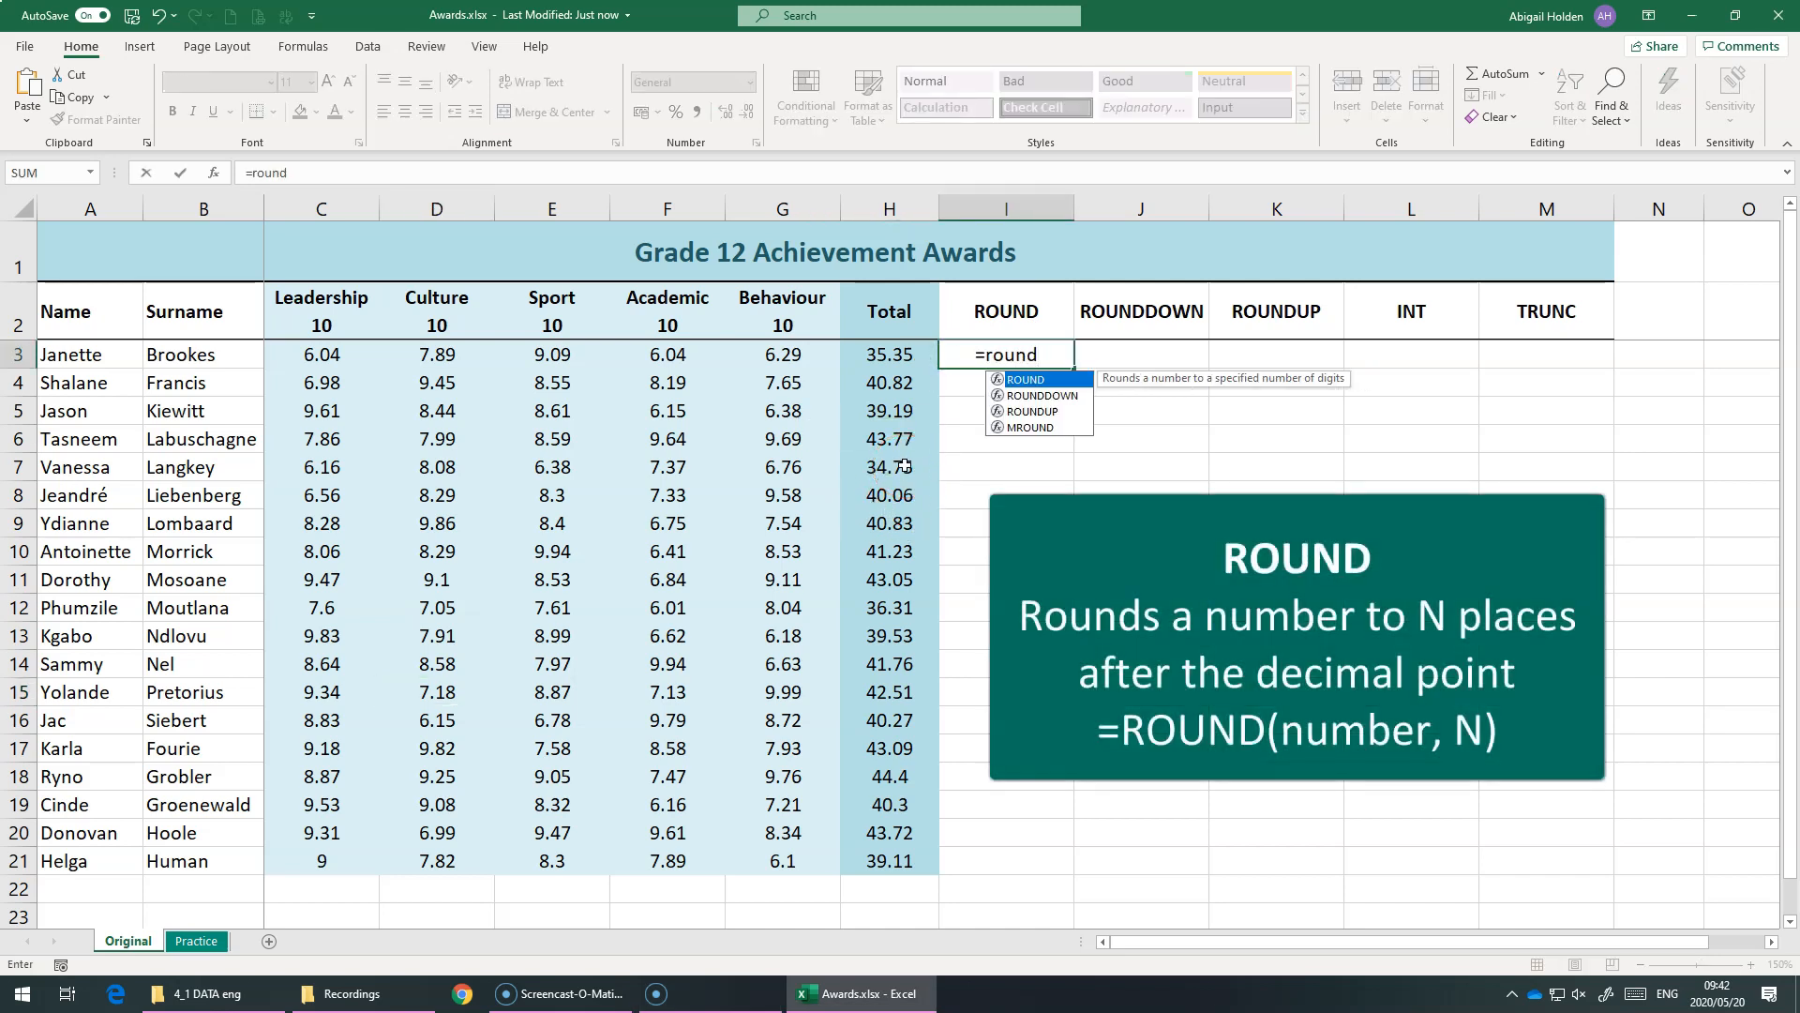
key("Tab")
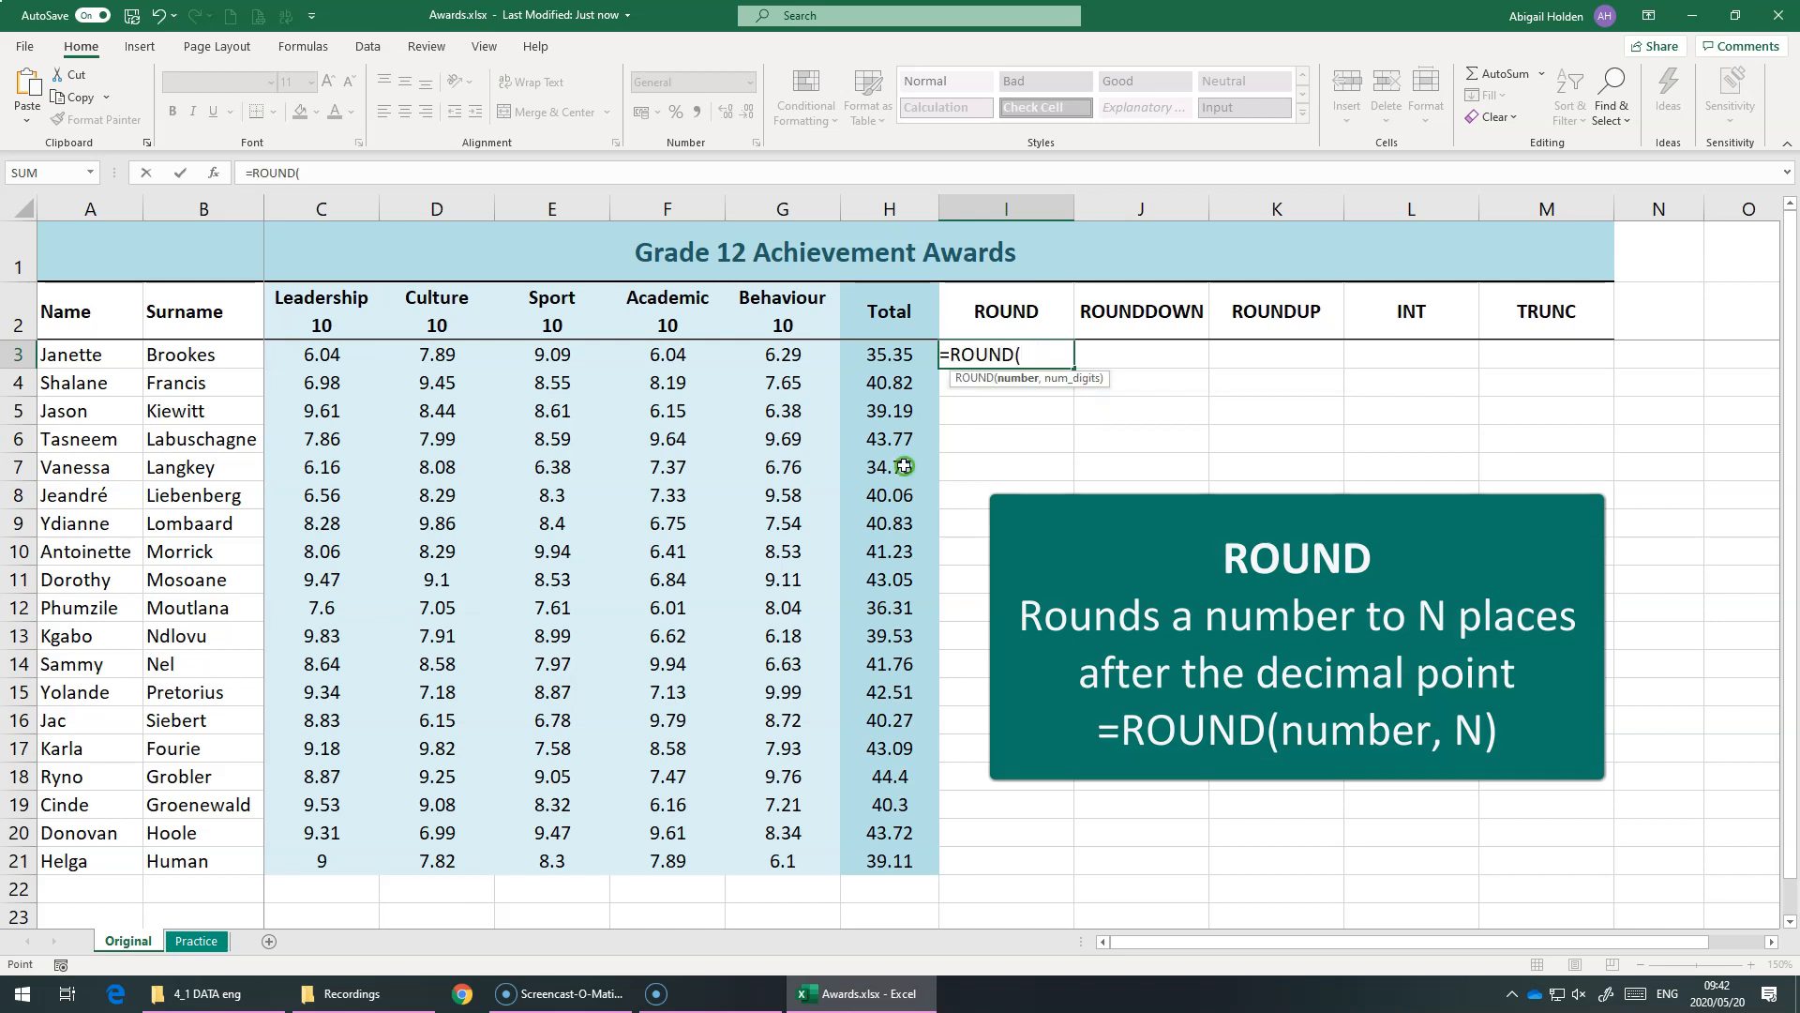
left_click(864, 350)
type(",1")
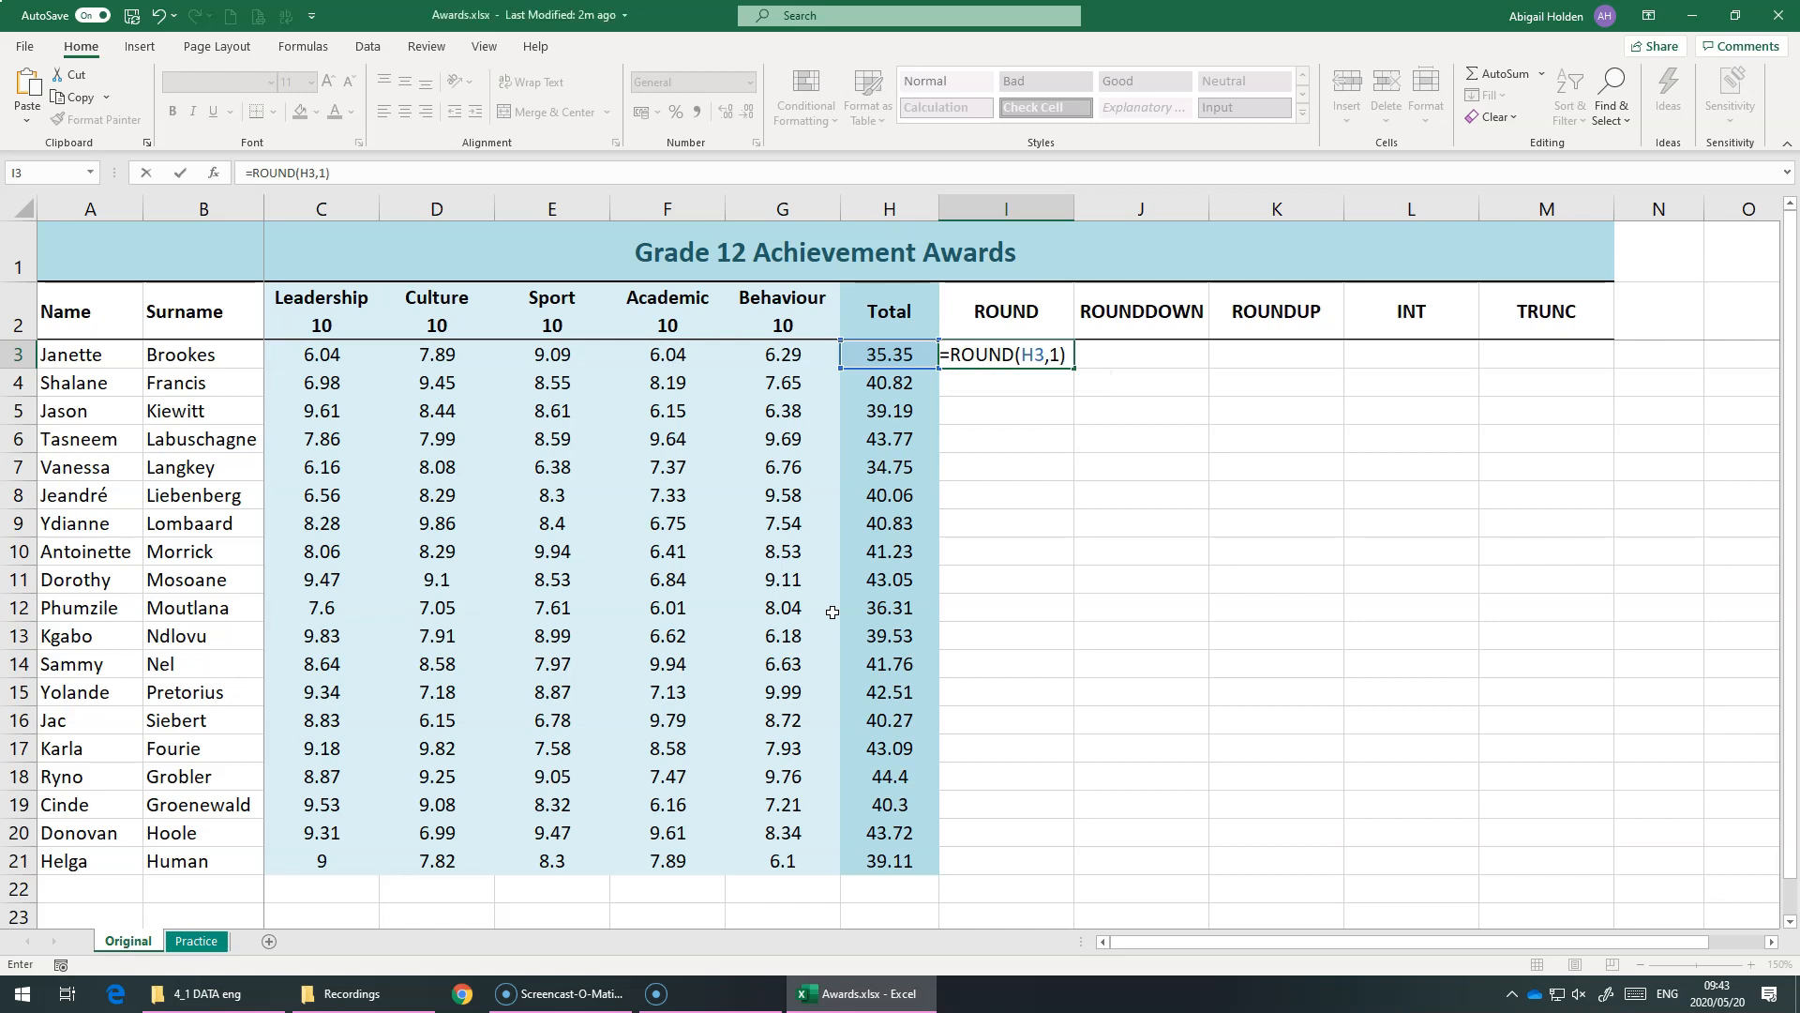
key("Return")
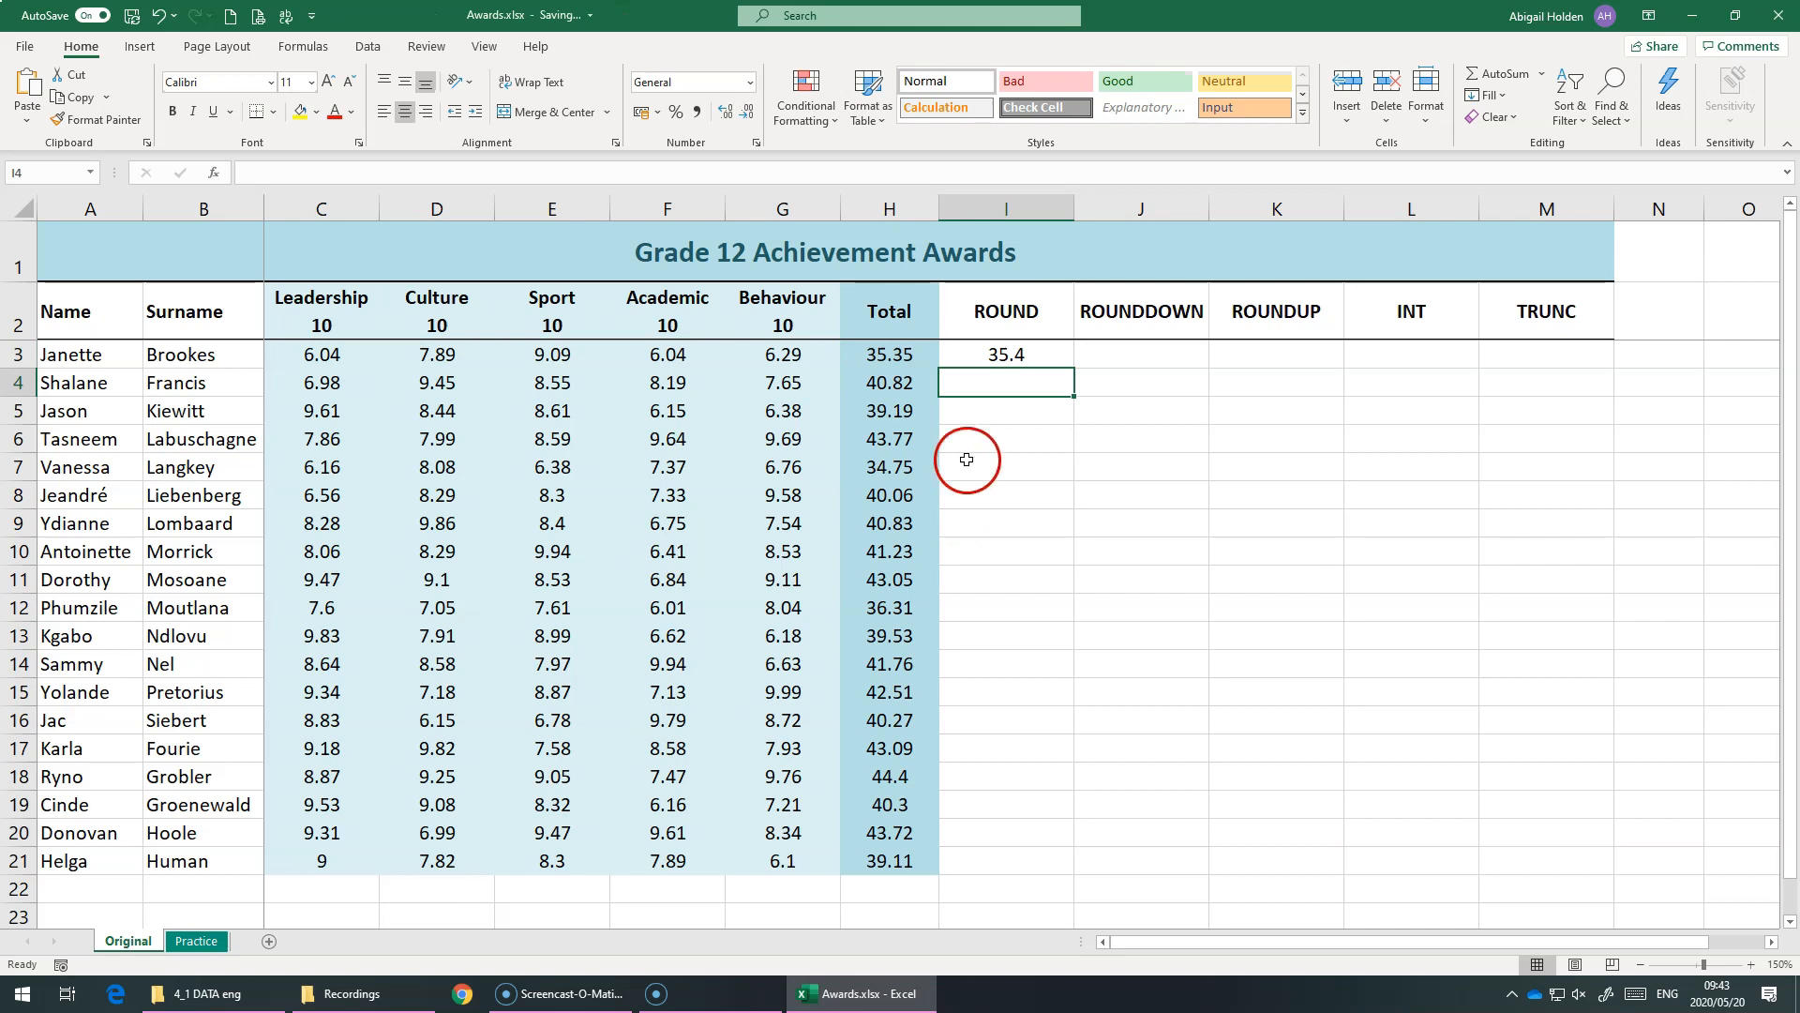
Fill the ROUND formula from I3 down to I21 and compare the rounded values with the totals
left_click(913, 360)
left_click(1039, 356)
left_click_drag(1074, 368, 1044, 862)
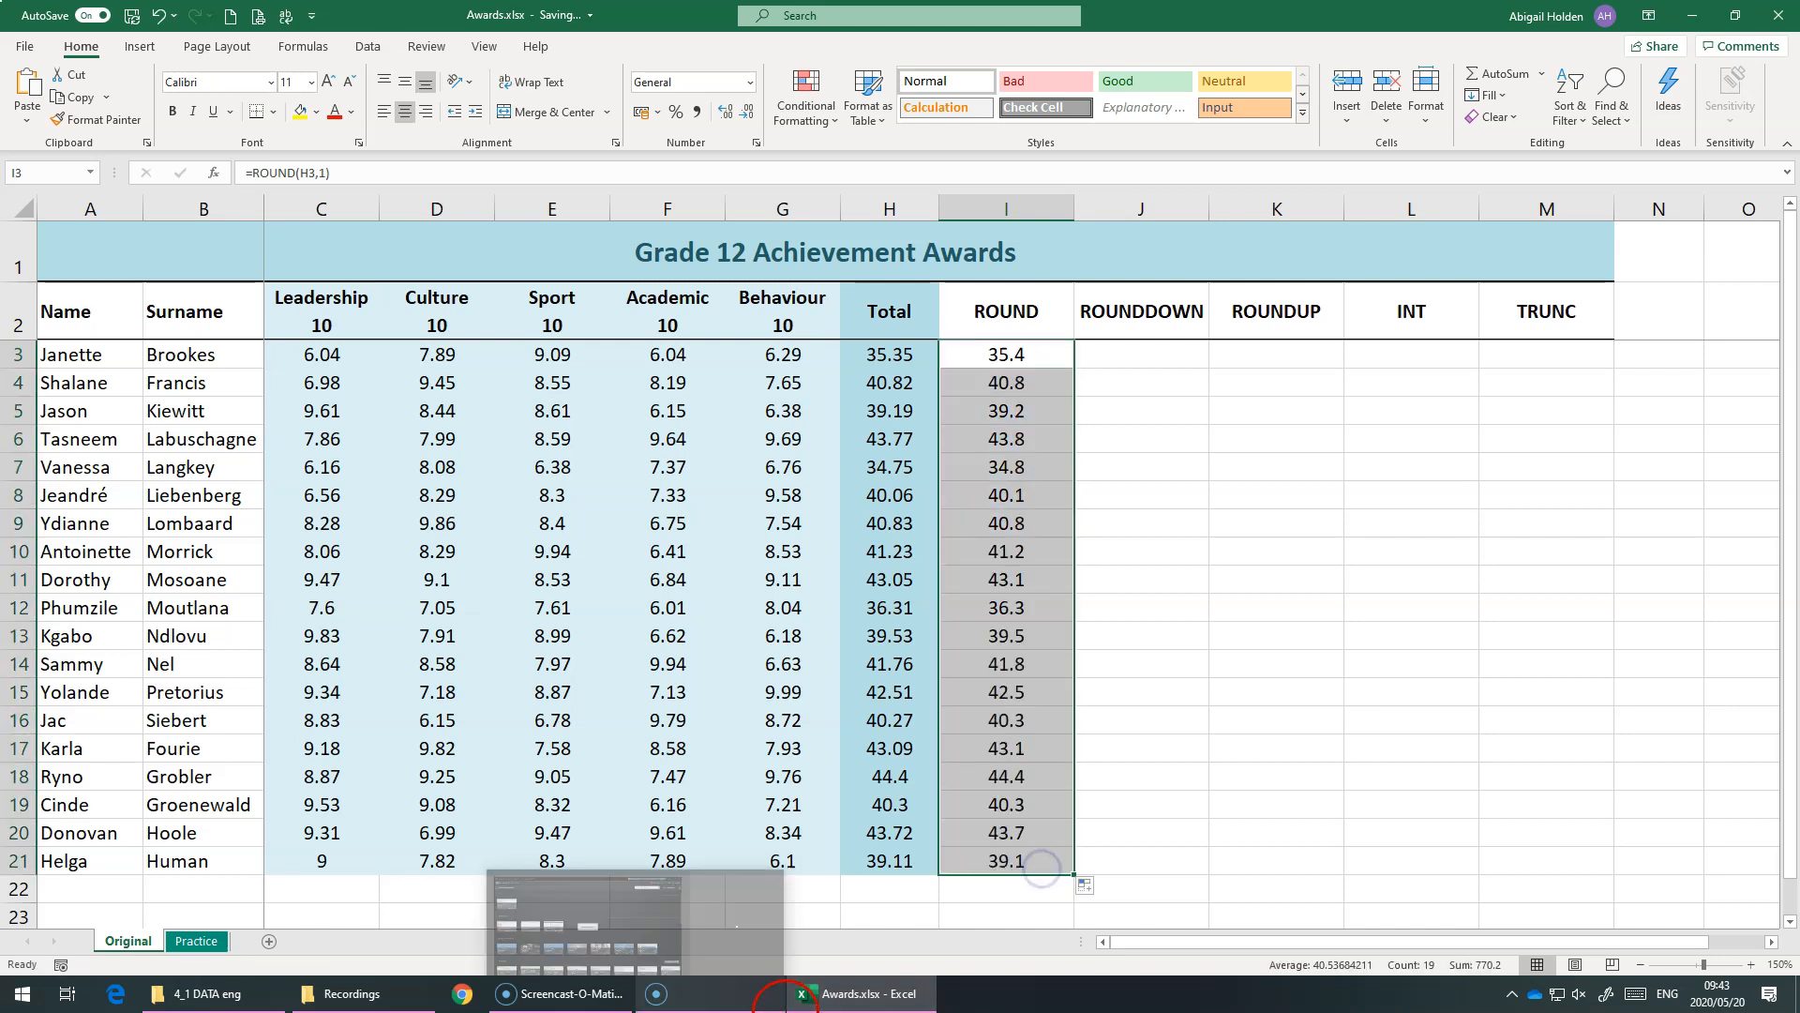
left_click(1006, 410)
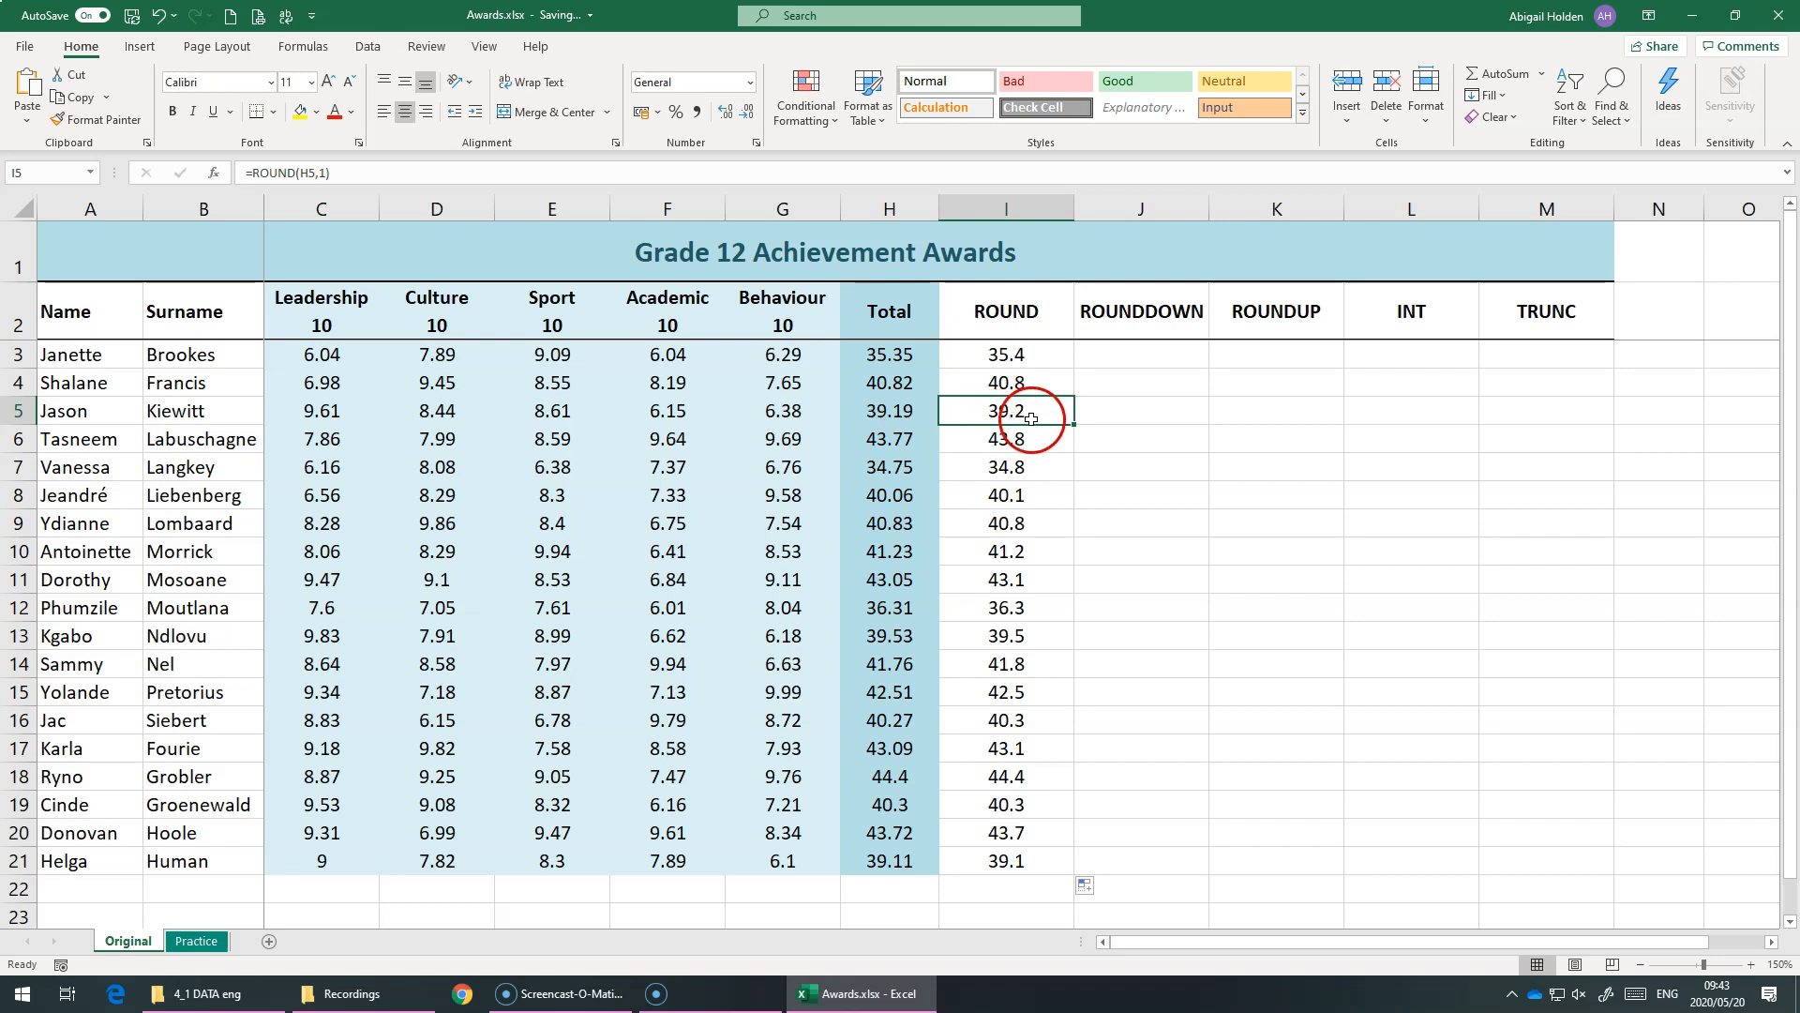
left_click(896, 394)
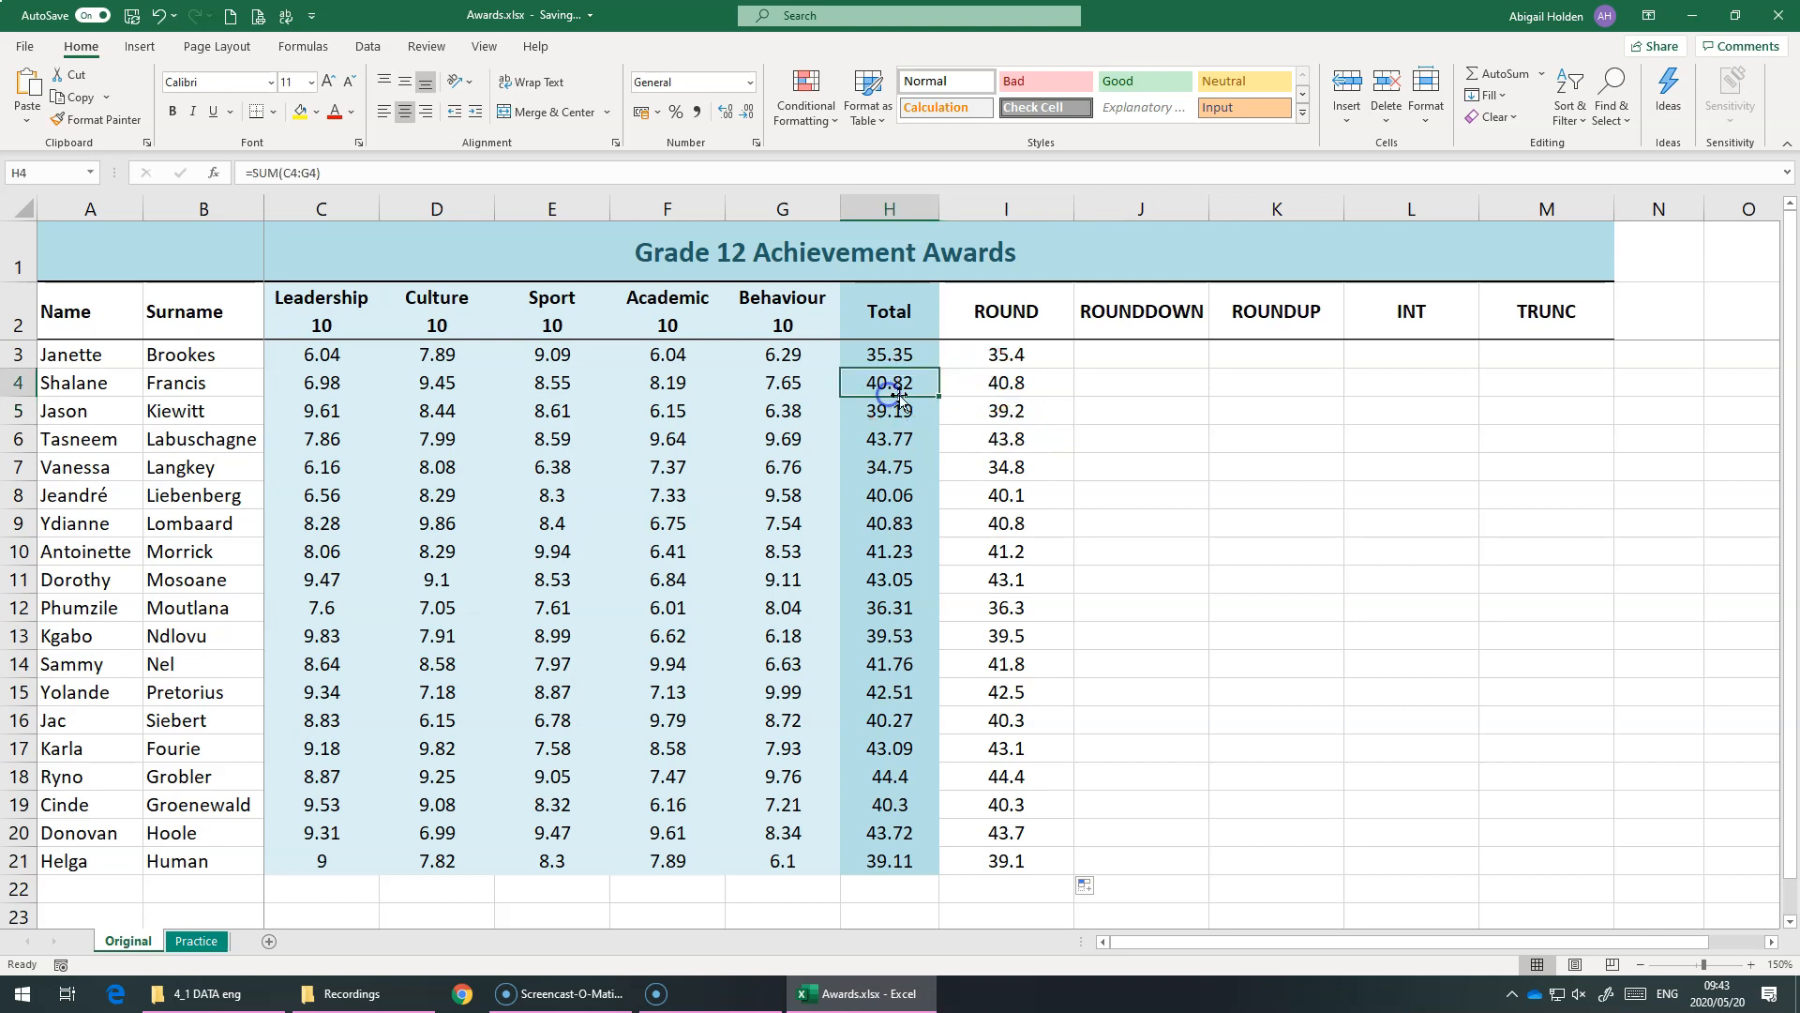
left_click(1038, 381)
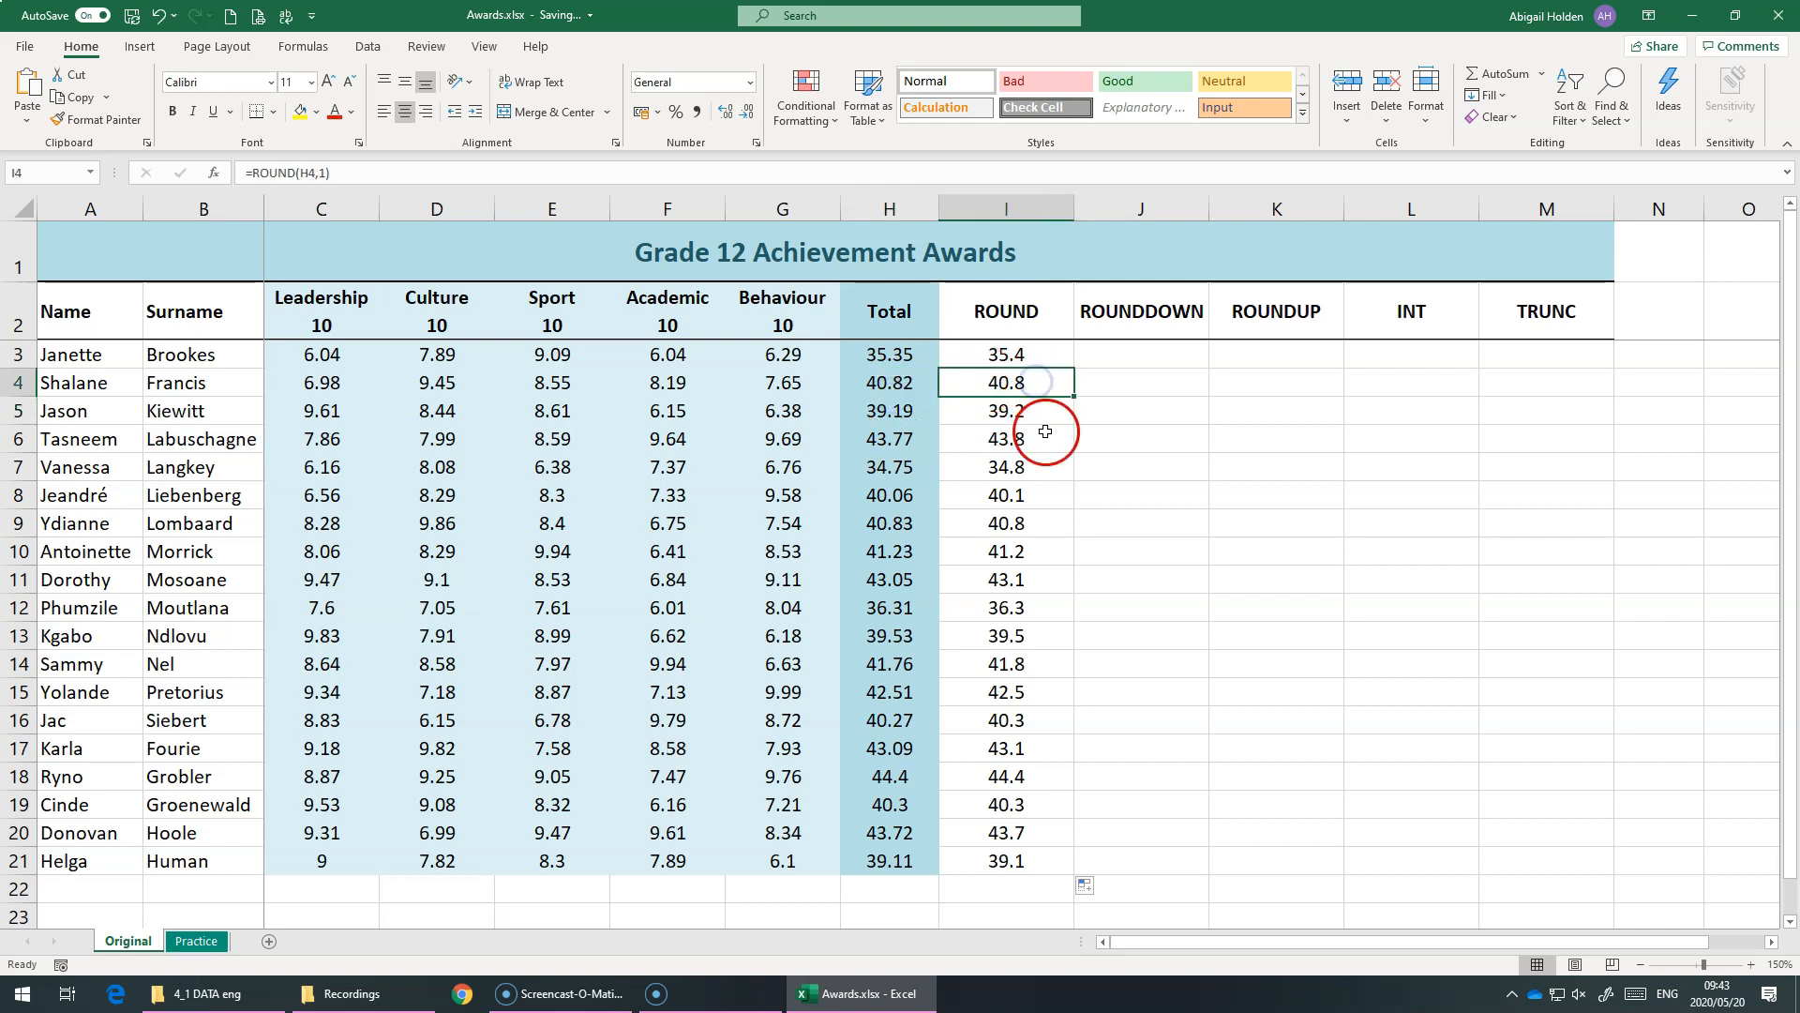
Enter =ROUNDDOWN(H3,1) in J3 to round the first total down to 1 decimal place
left_click(1129, 354)
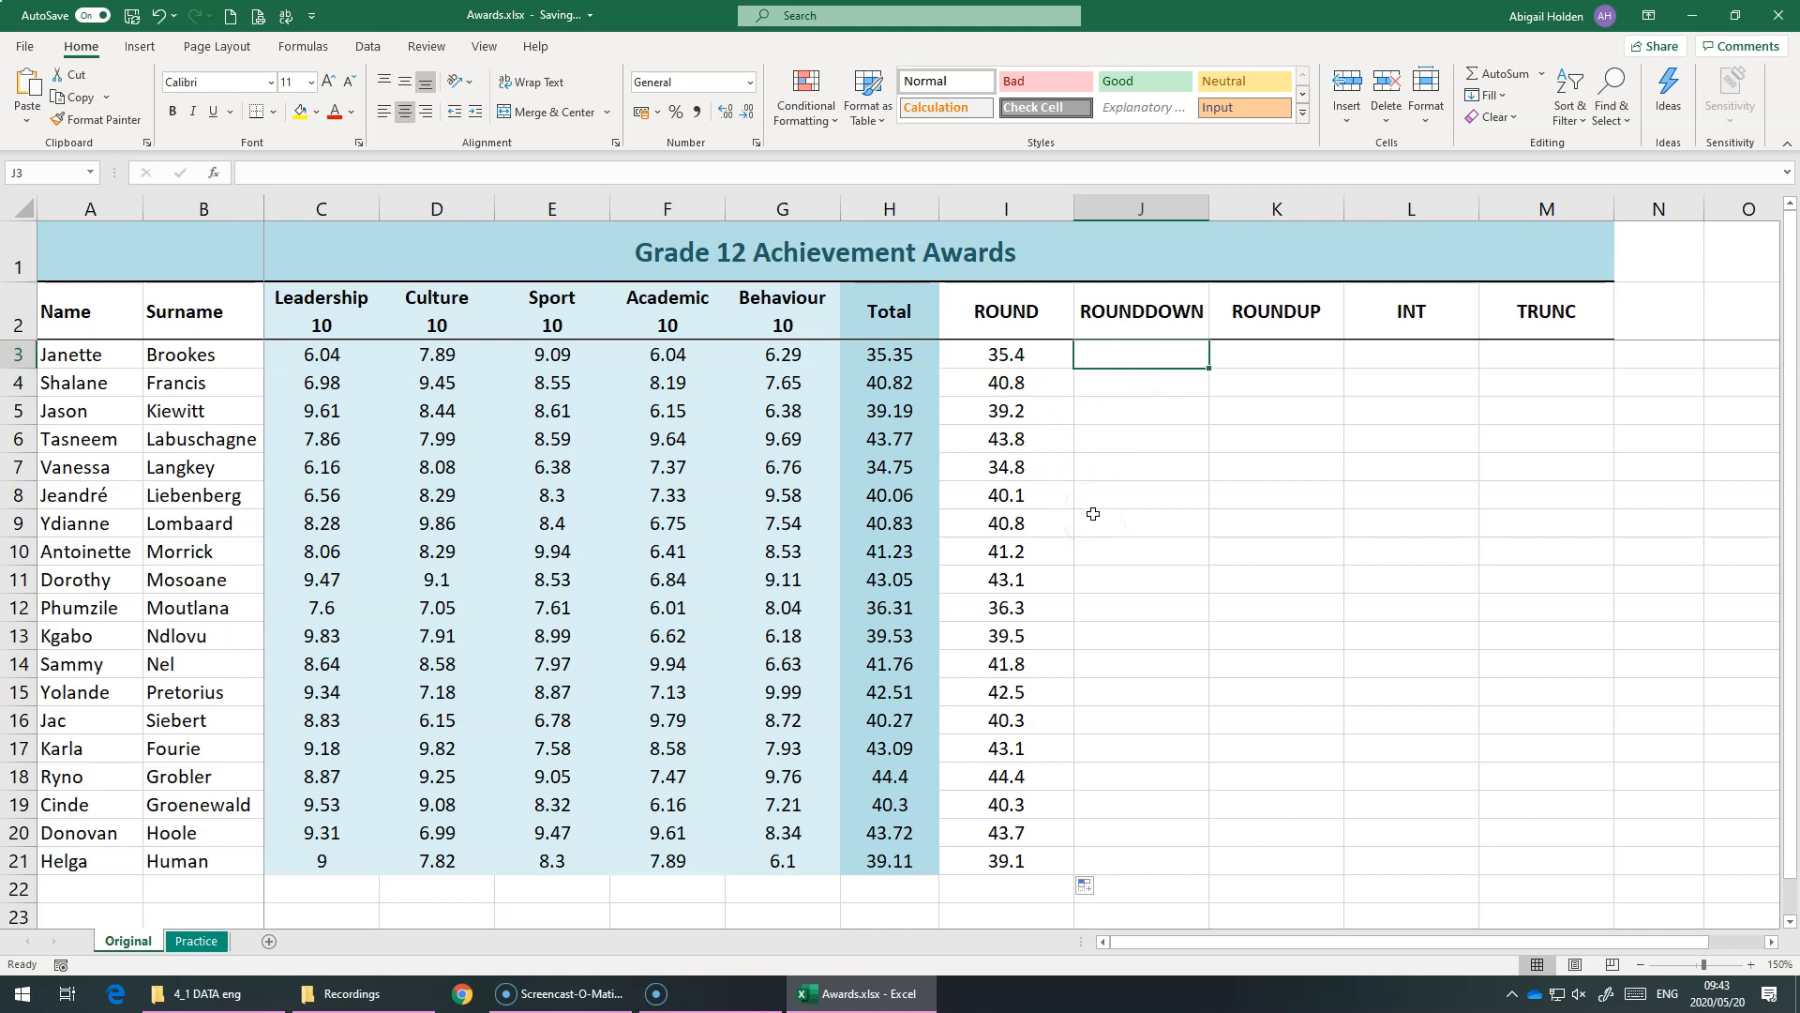
type("=round")
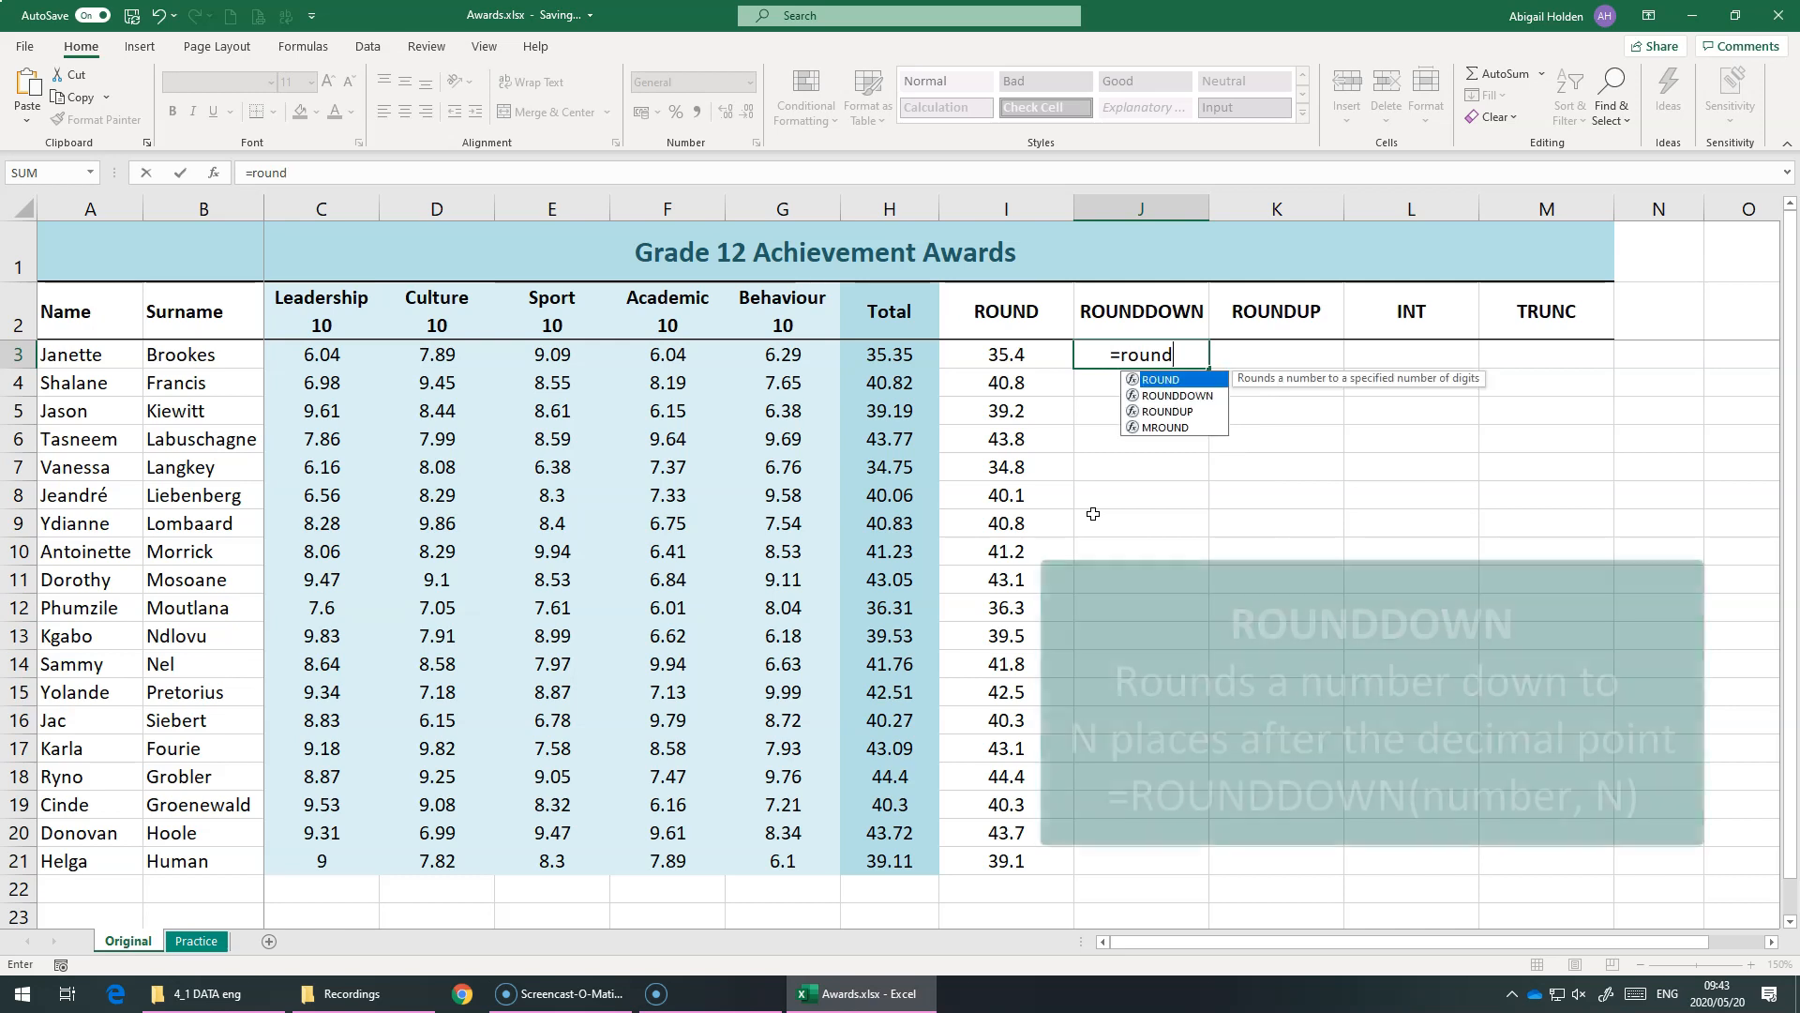
left_click(1146, 398)
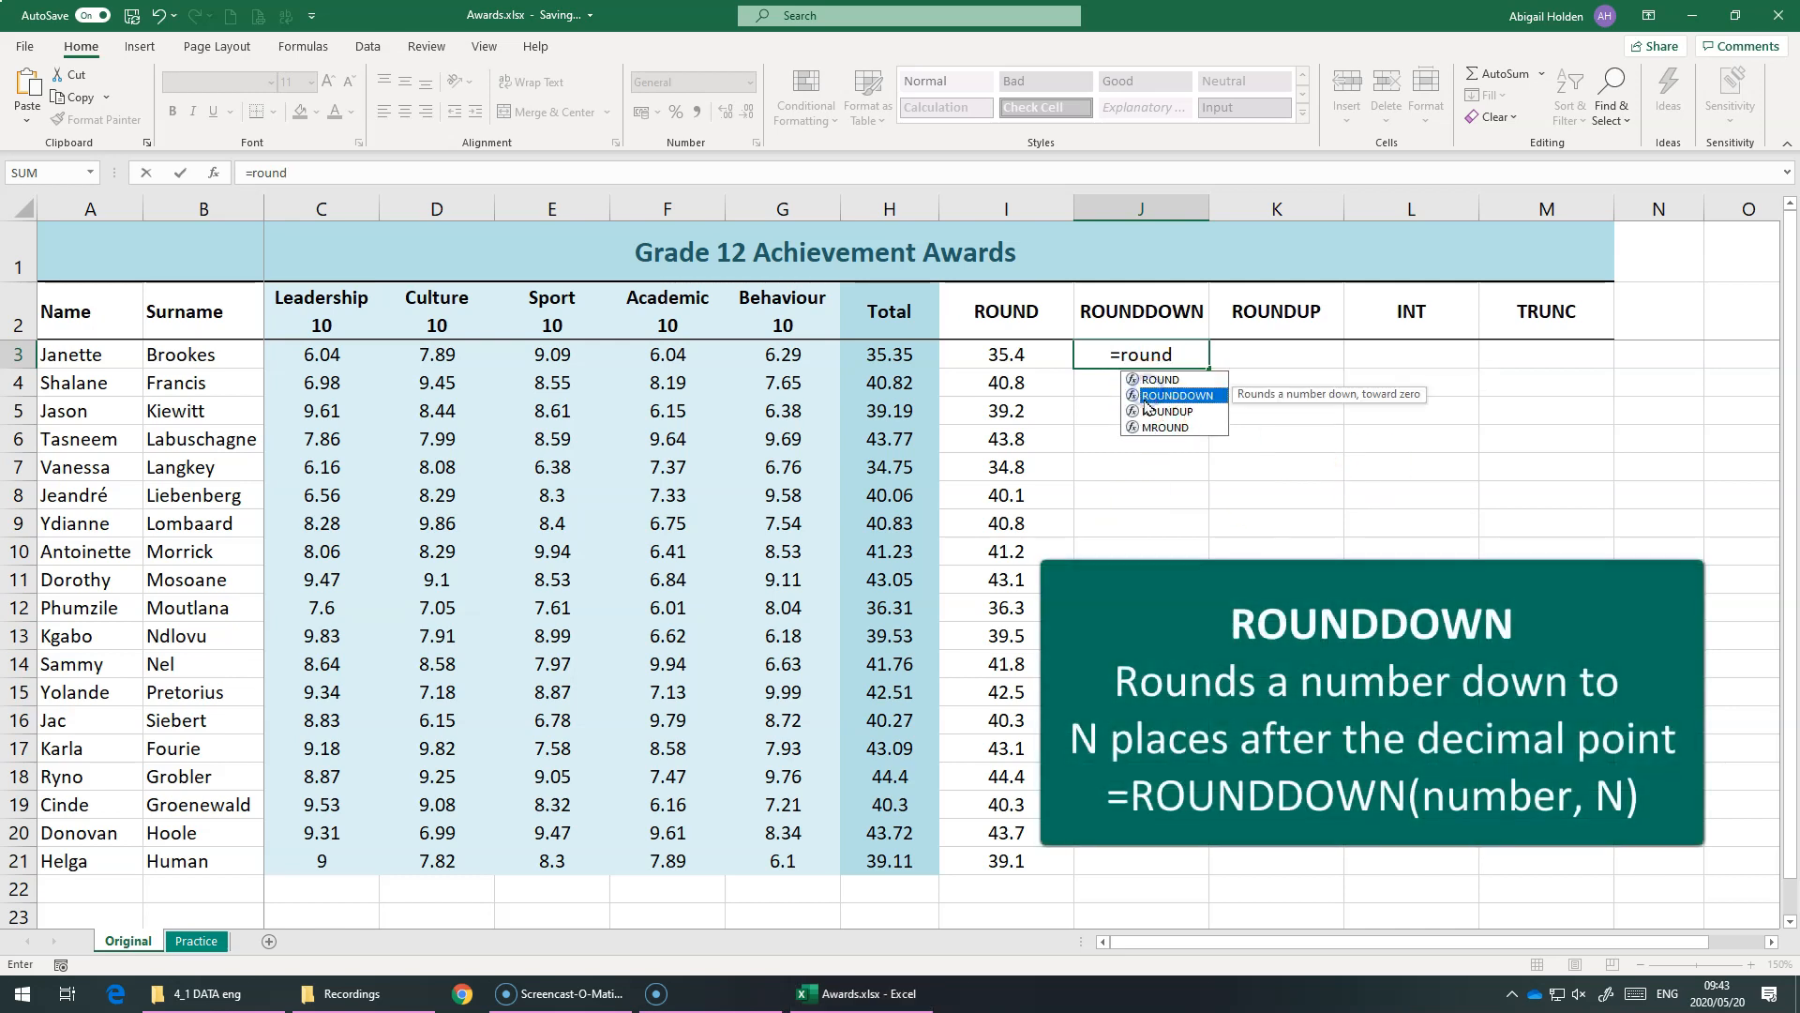
double_click(1175, 397)
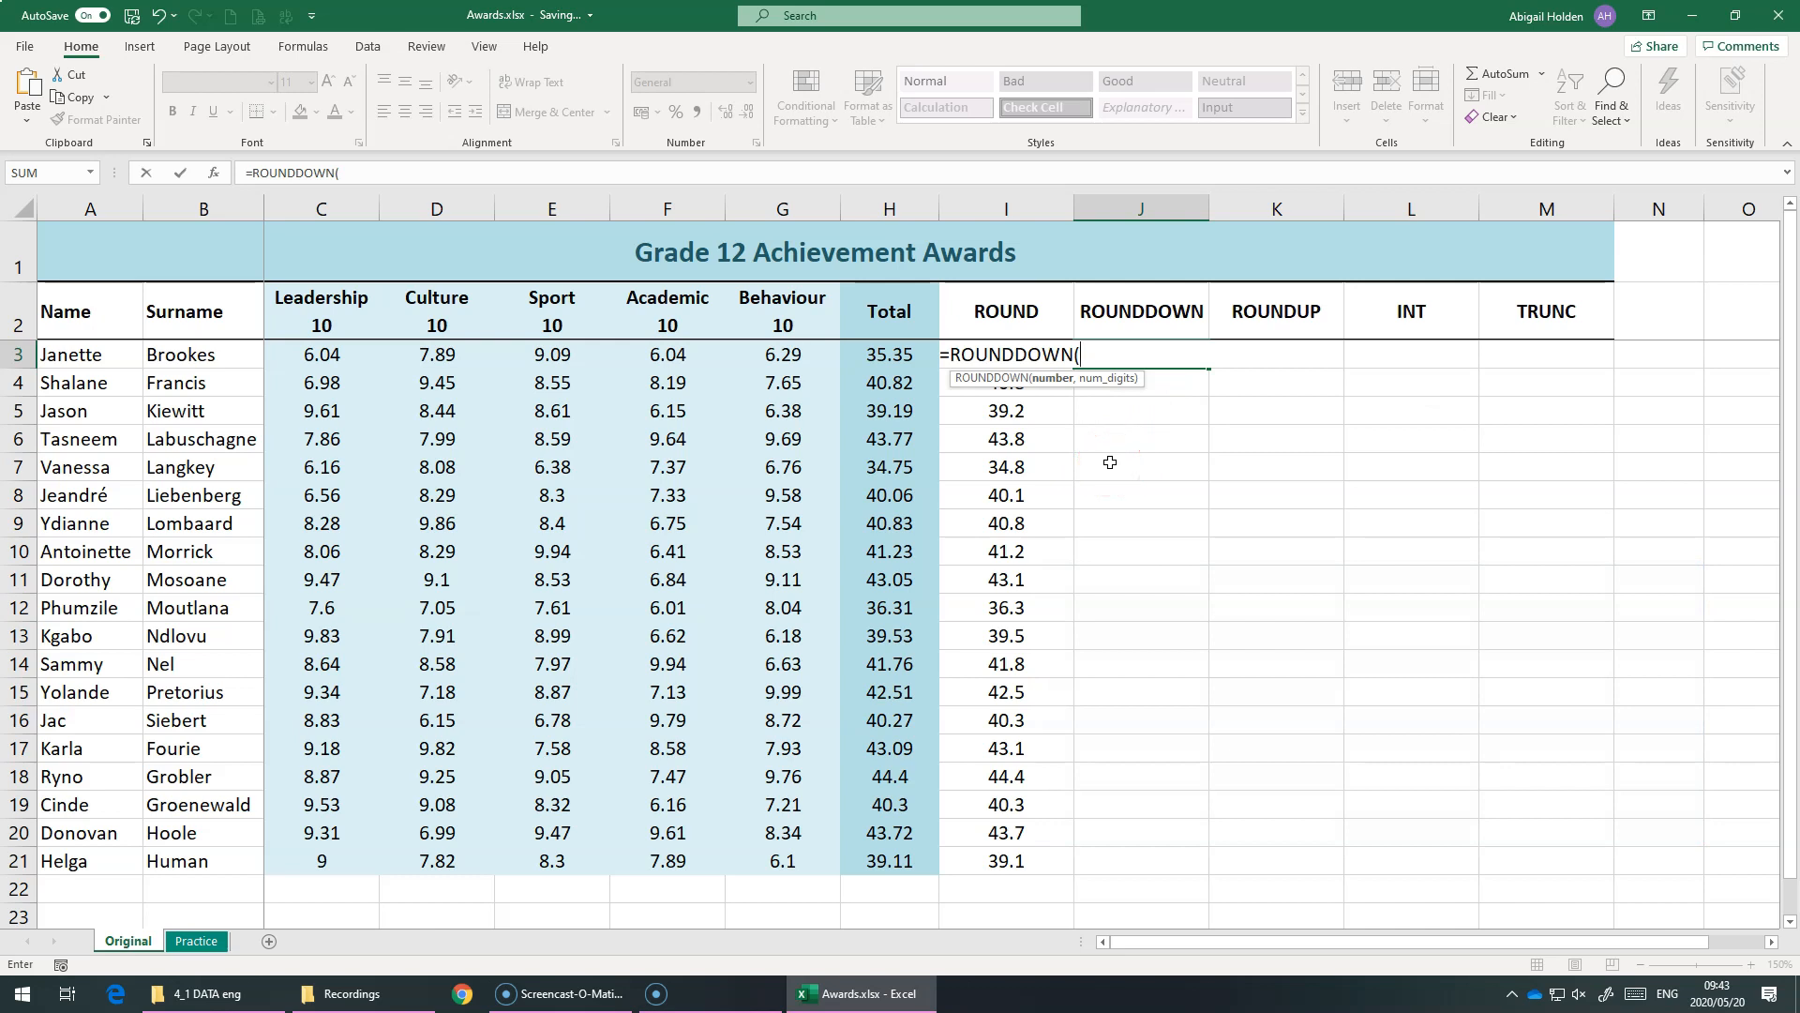
left_click(914, 355)
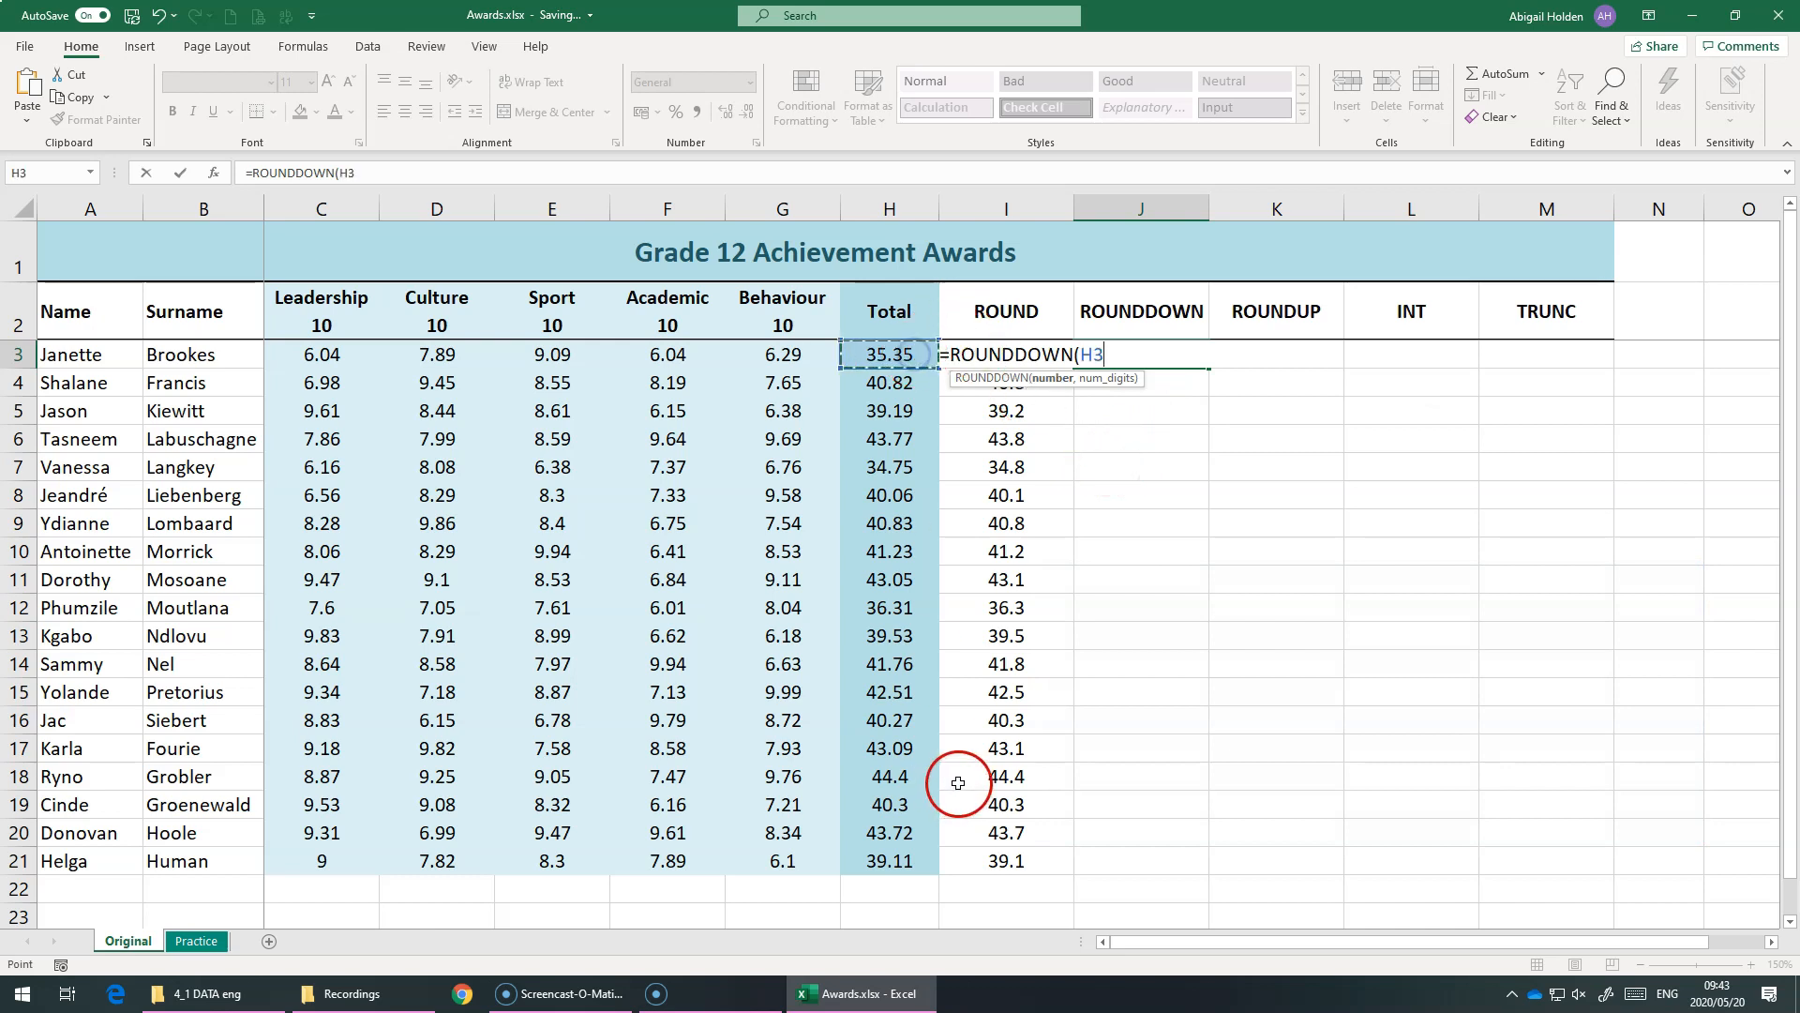
type(",1")
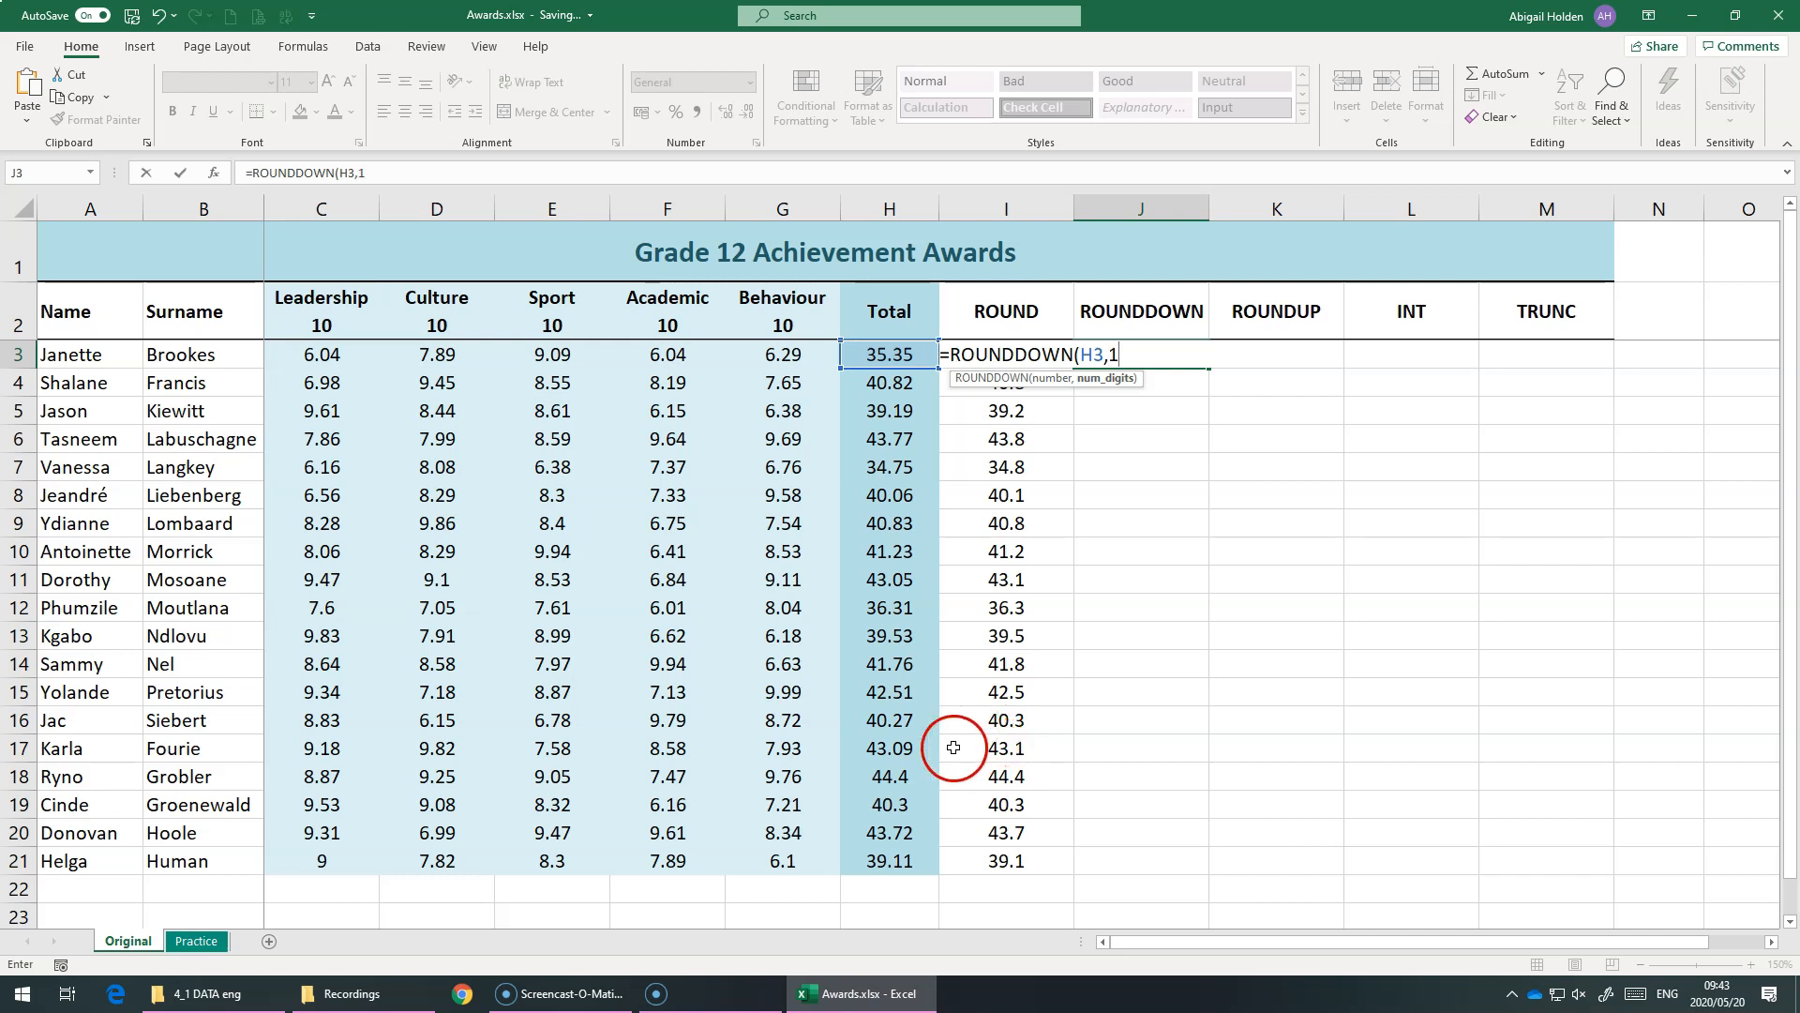
type(")")
key("Return")
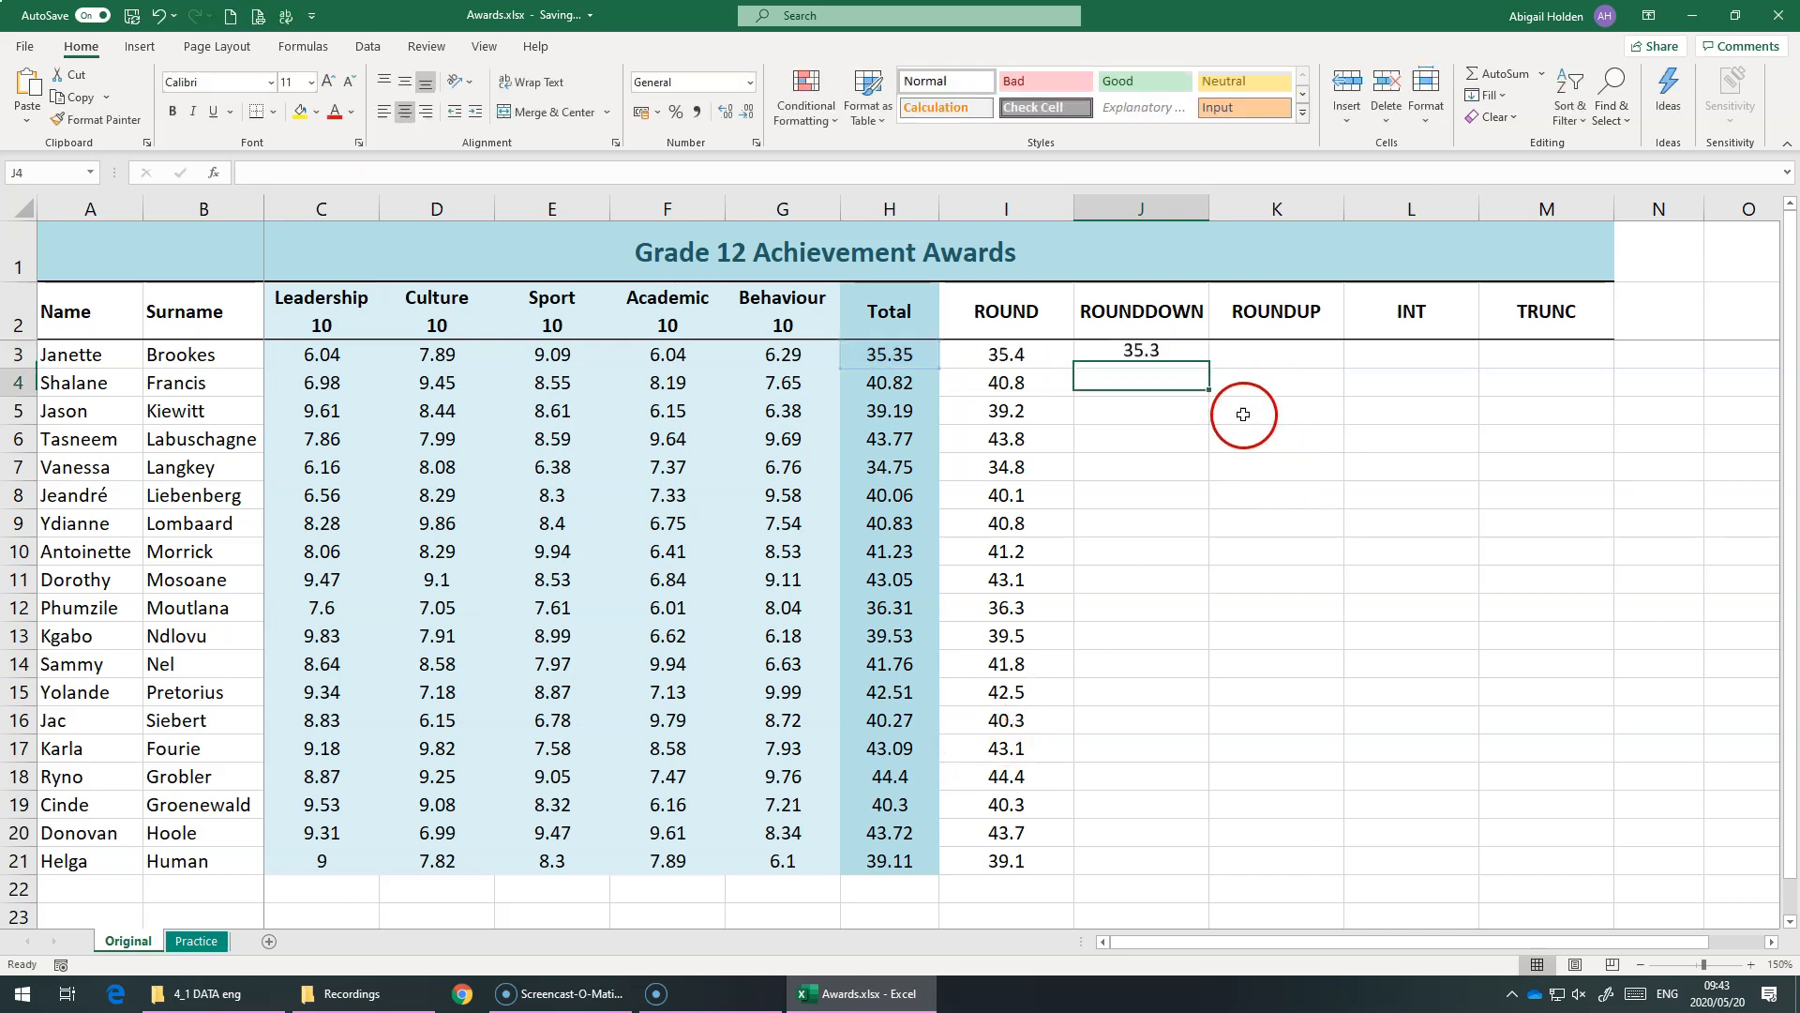
Fill the ROUNDDOWN formula from J3 down to J21 and compare its values with the ROUND column
left_click(1191, 363)
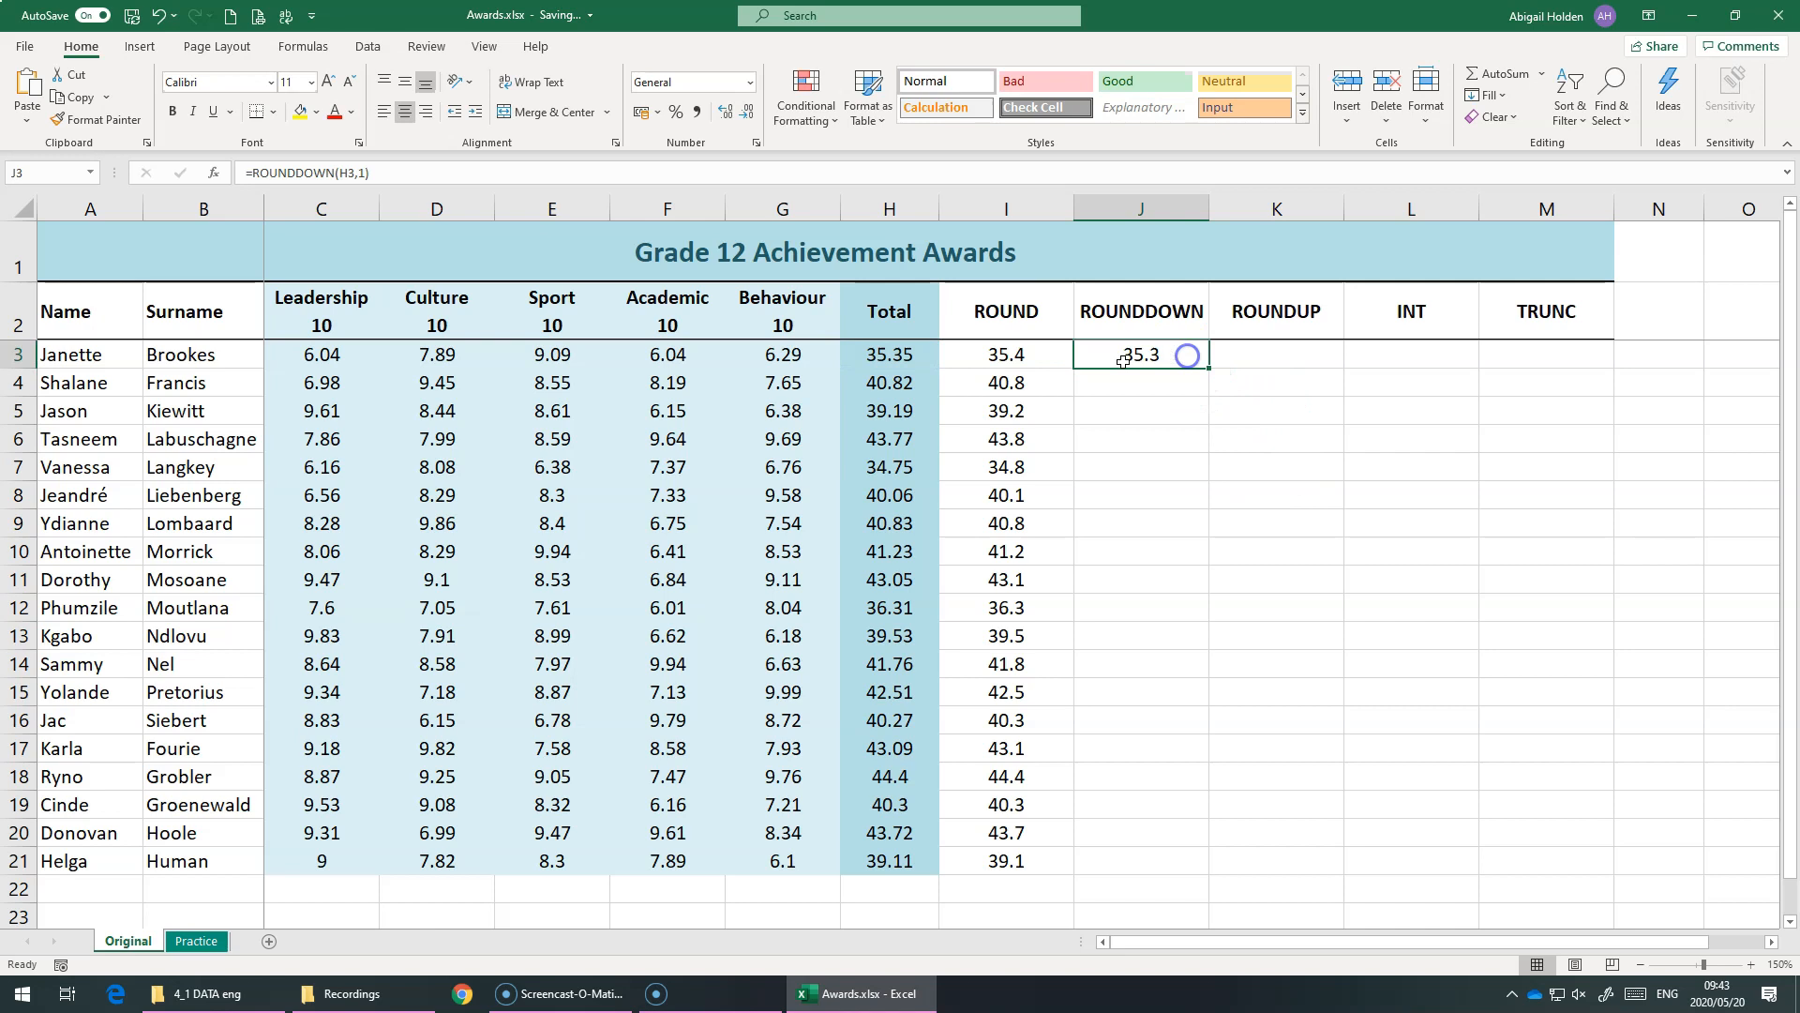
left_click(890, 356)
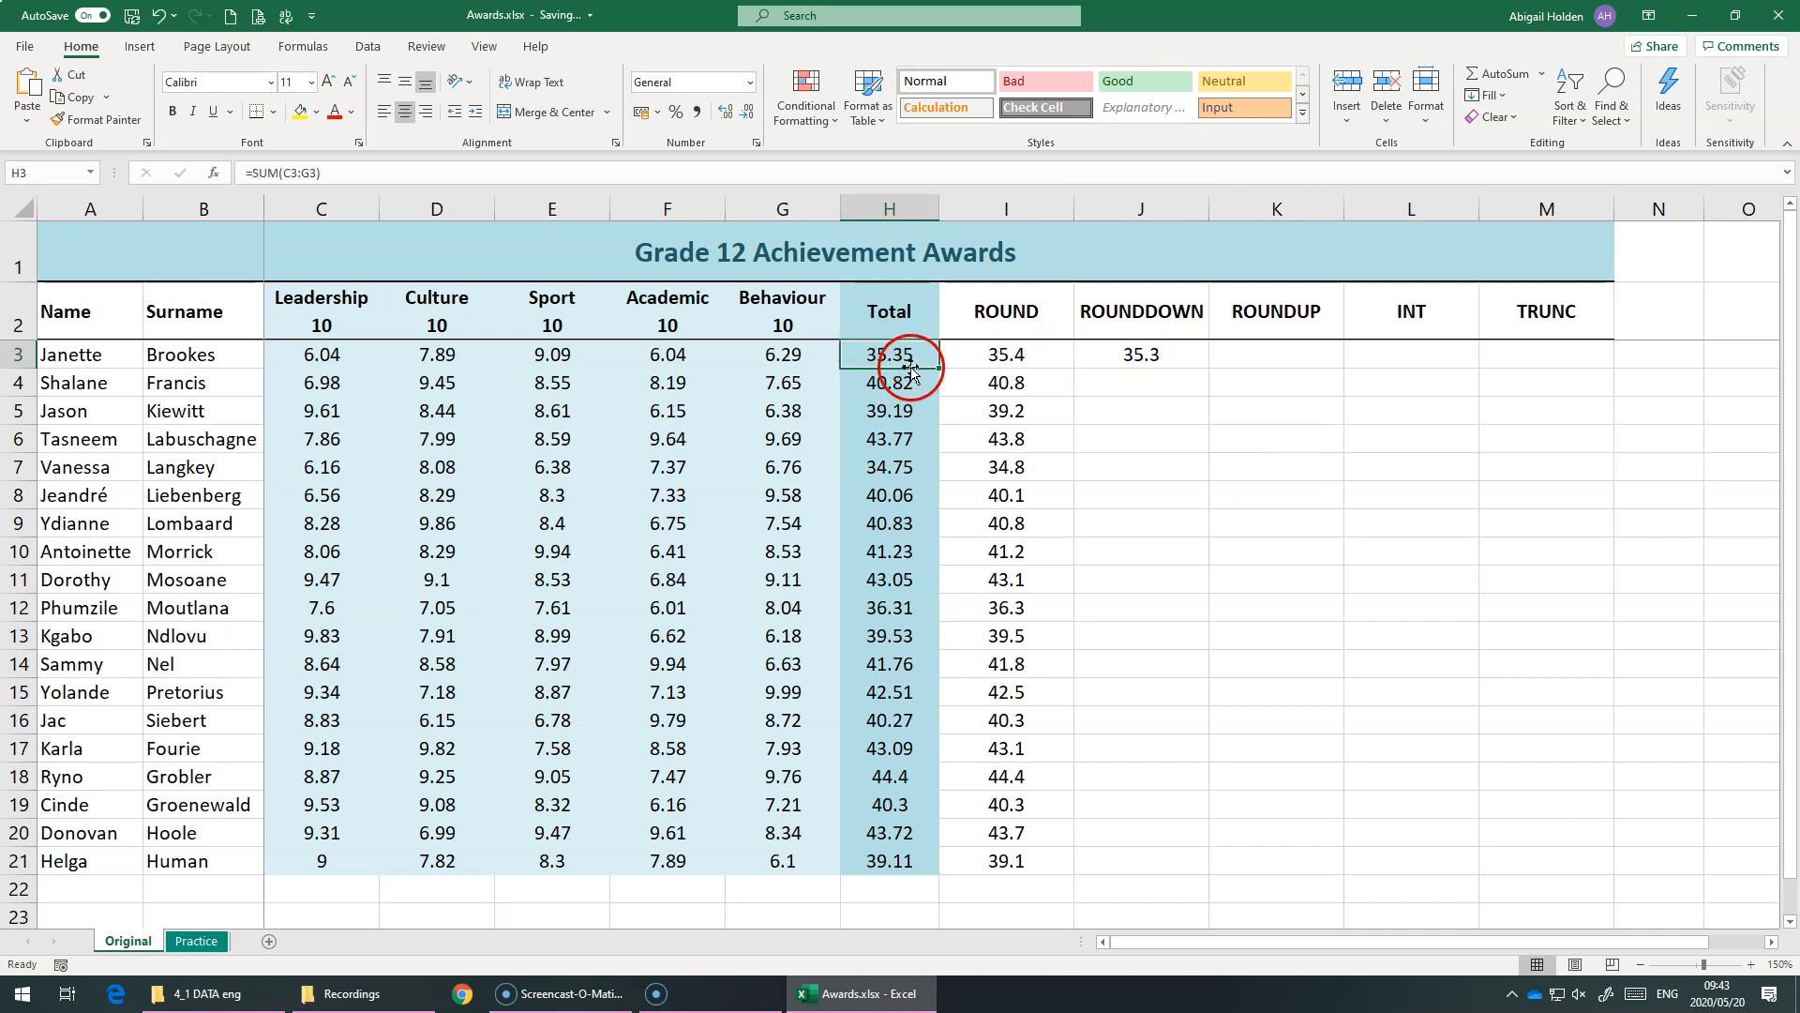
left_click(1160, 355)
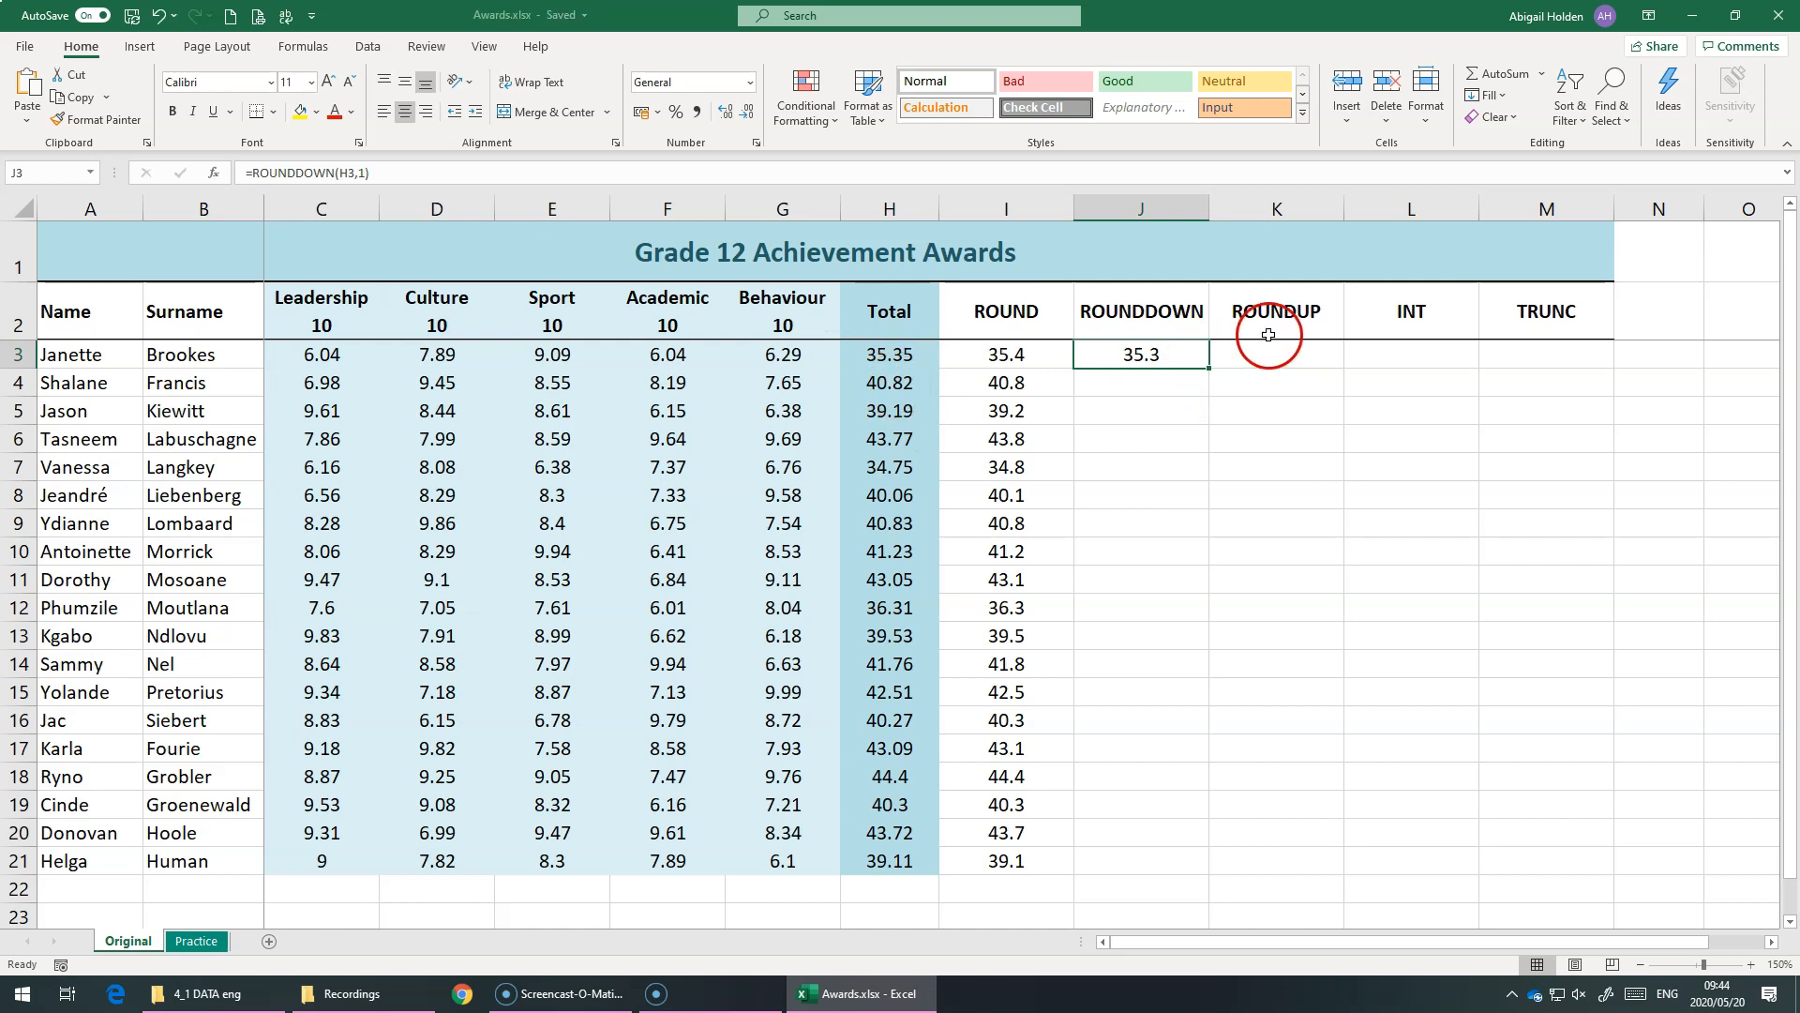
left_click_drag(1208, 368, 1088, 879)
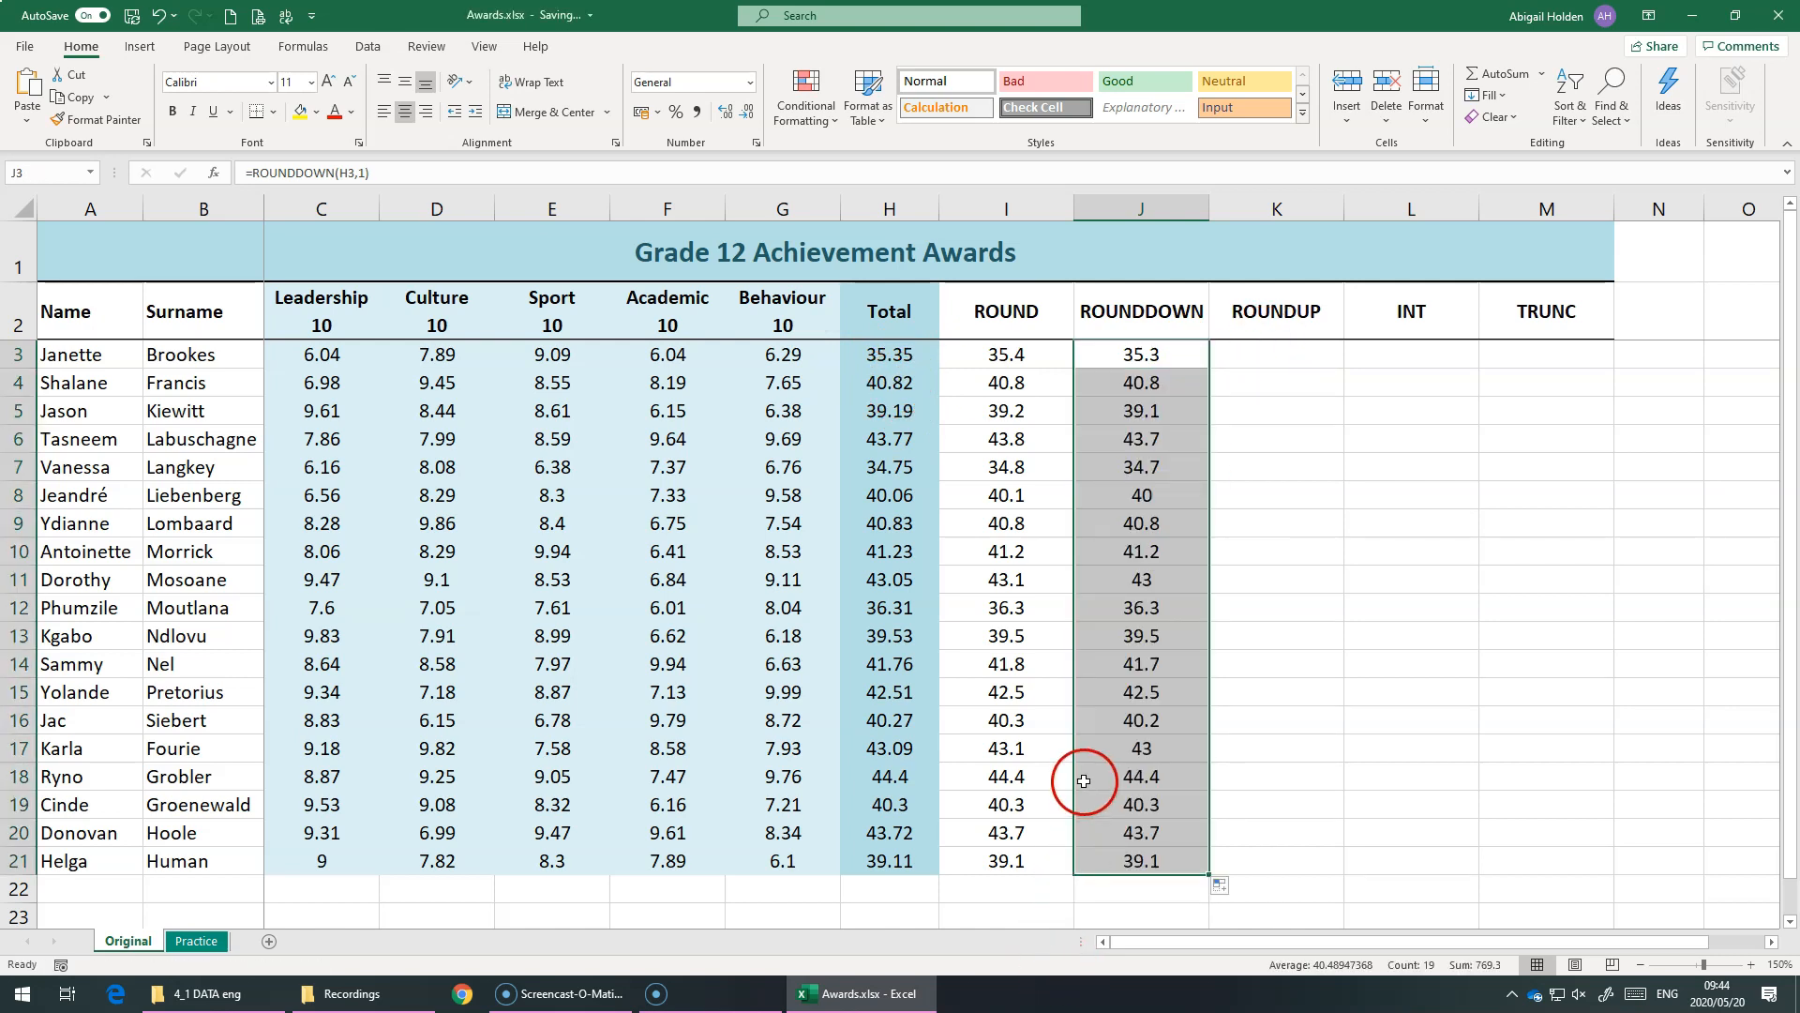
left_click(1090, 749)
left_click(1015, 750)
left_click(1139, 746)
left_click(1020, 674)
left_click(1165, 673)
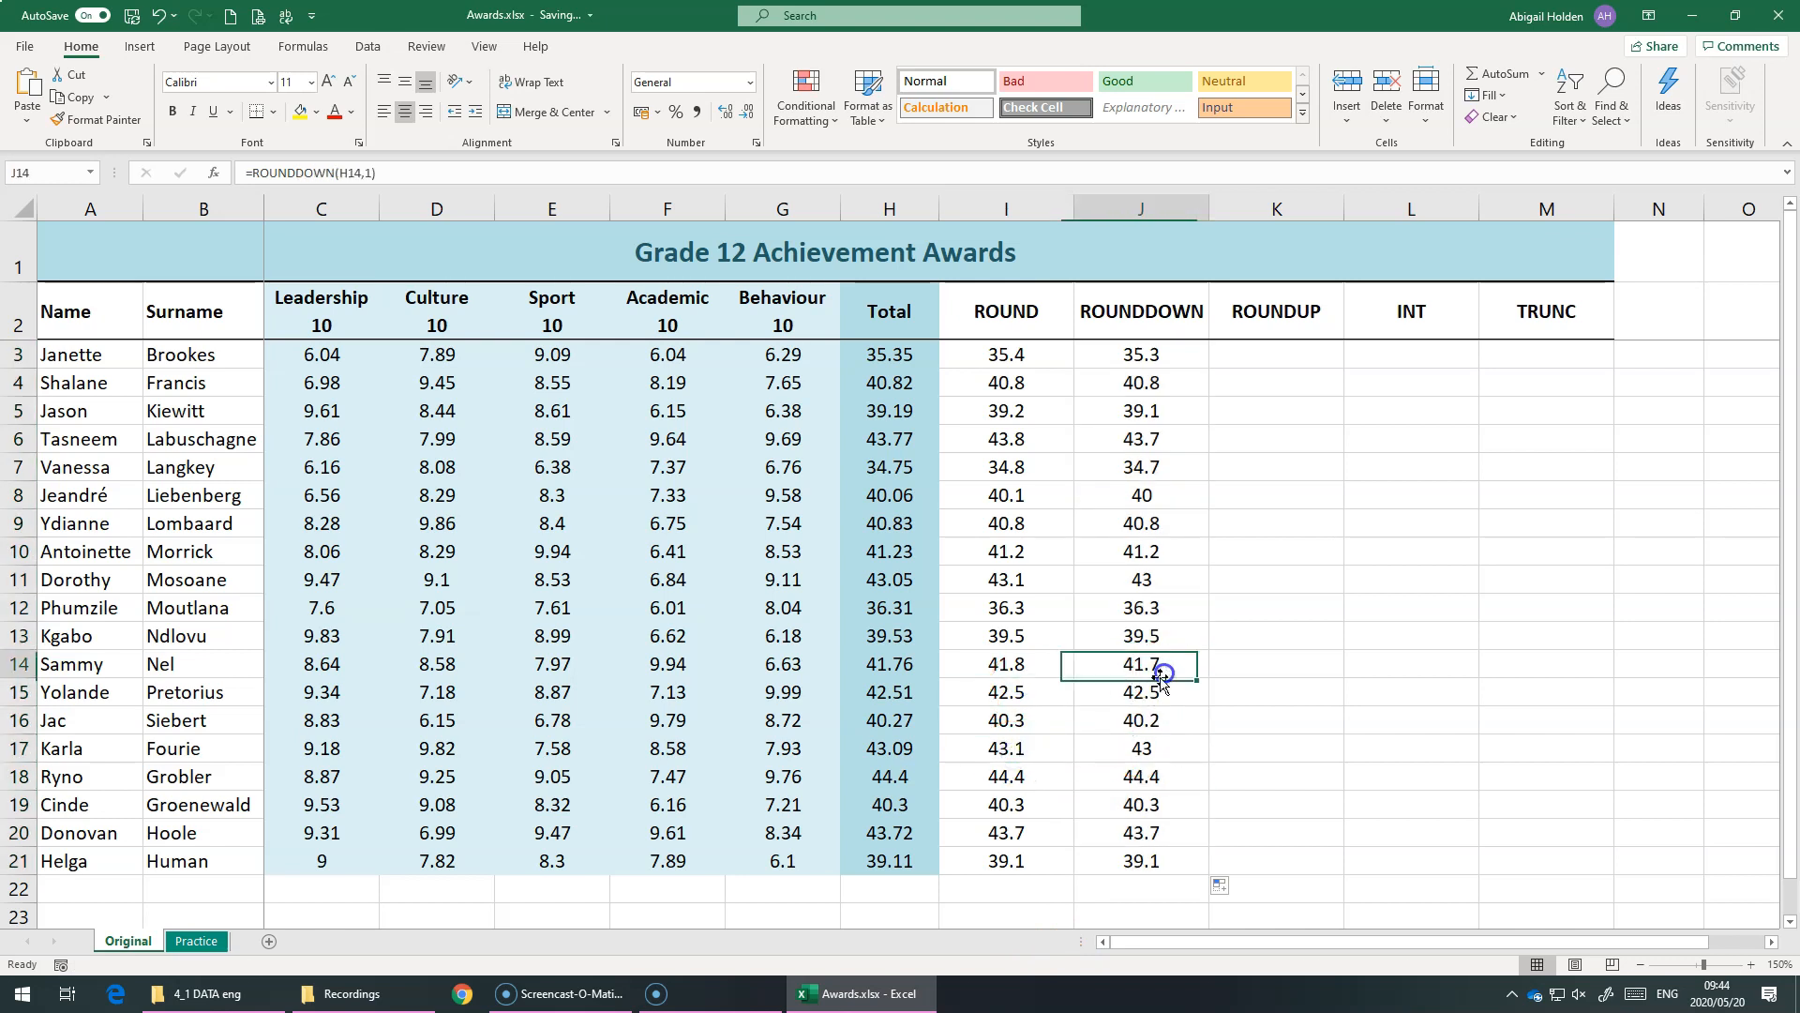
Enter =ROUNDUP(H3,1) in K3 to round the first total up to 1 decimal place
left_click(1281, 355)
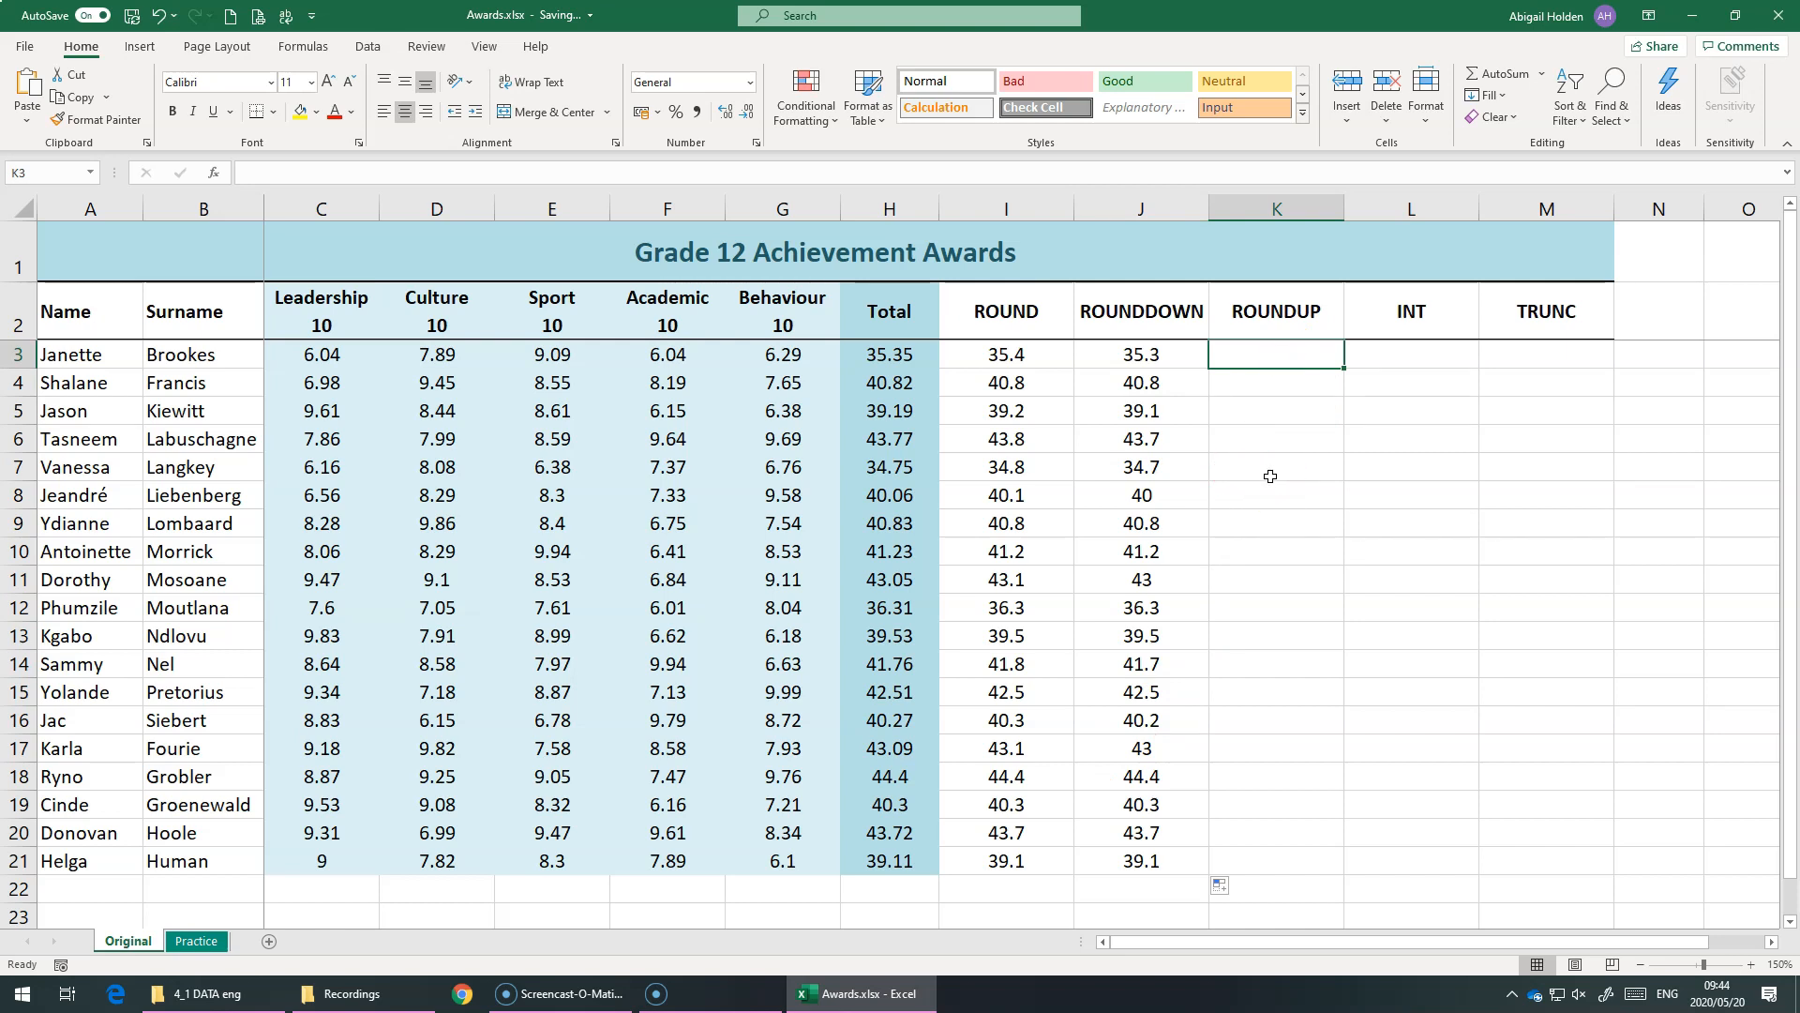
type("=round")
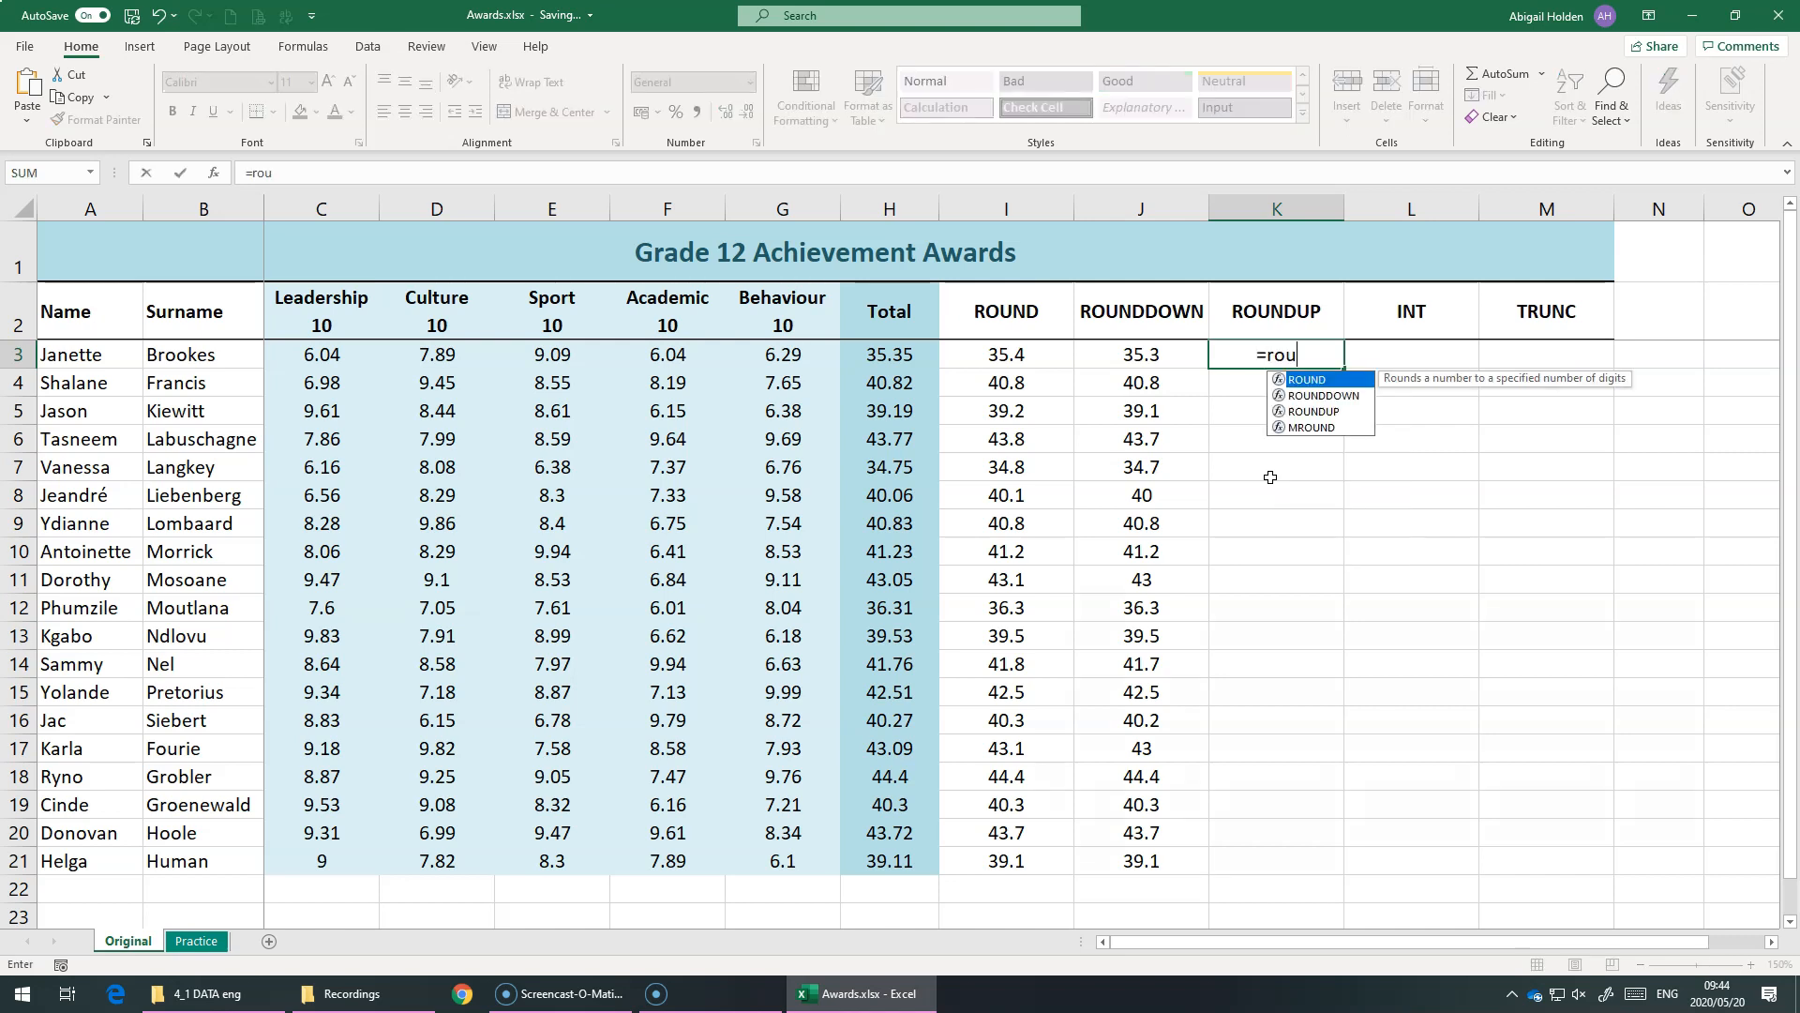
key("Down")
key("Down")
key("Tab")
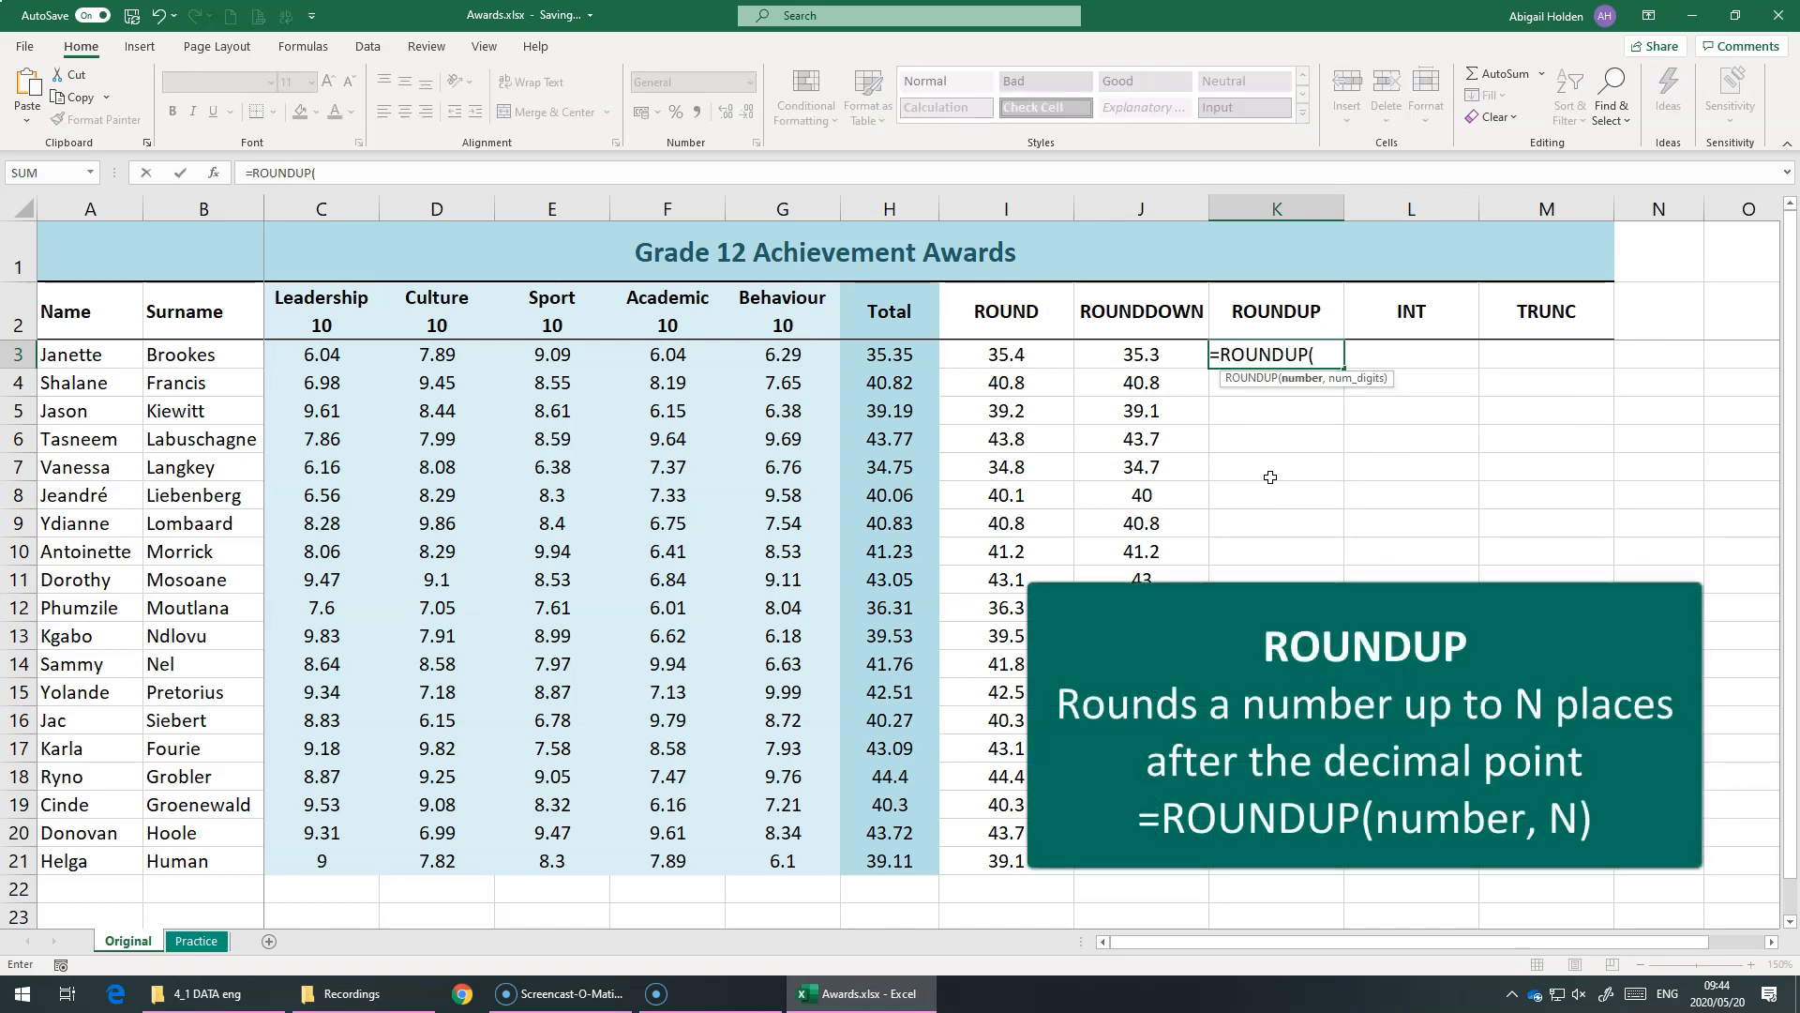
left_click(859, 350)
type(",")
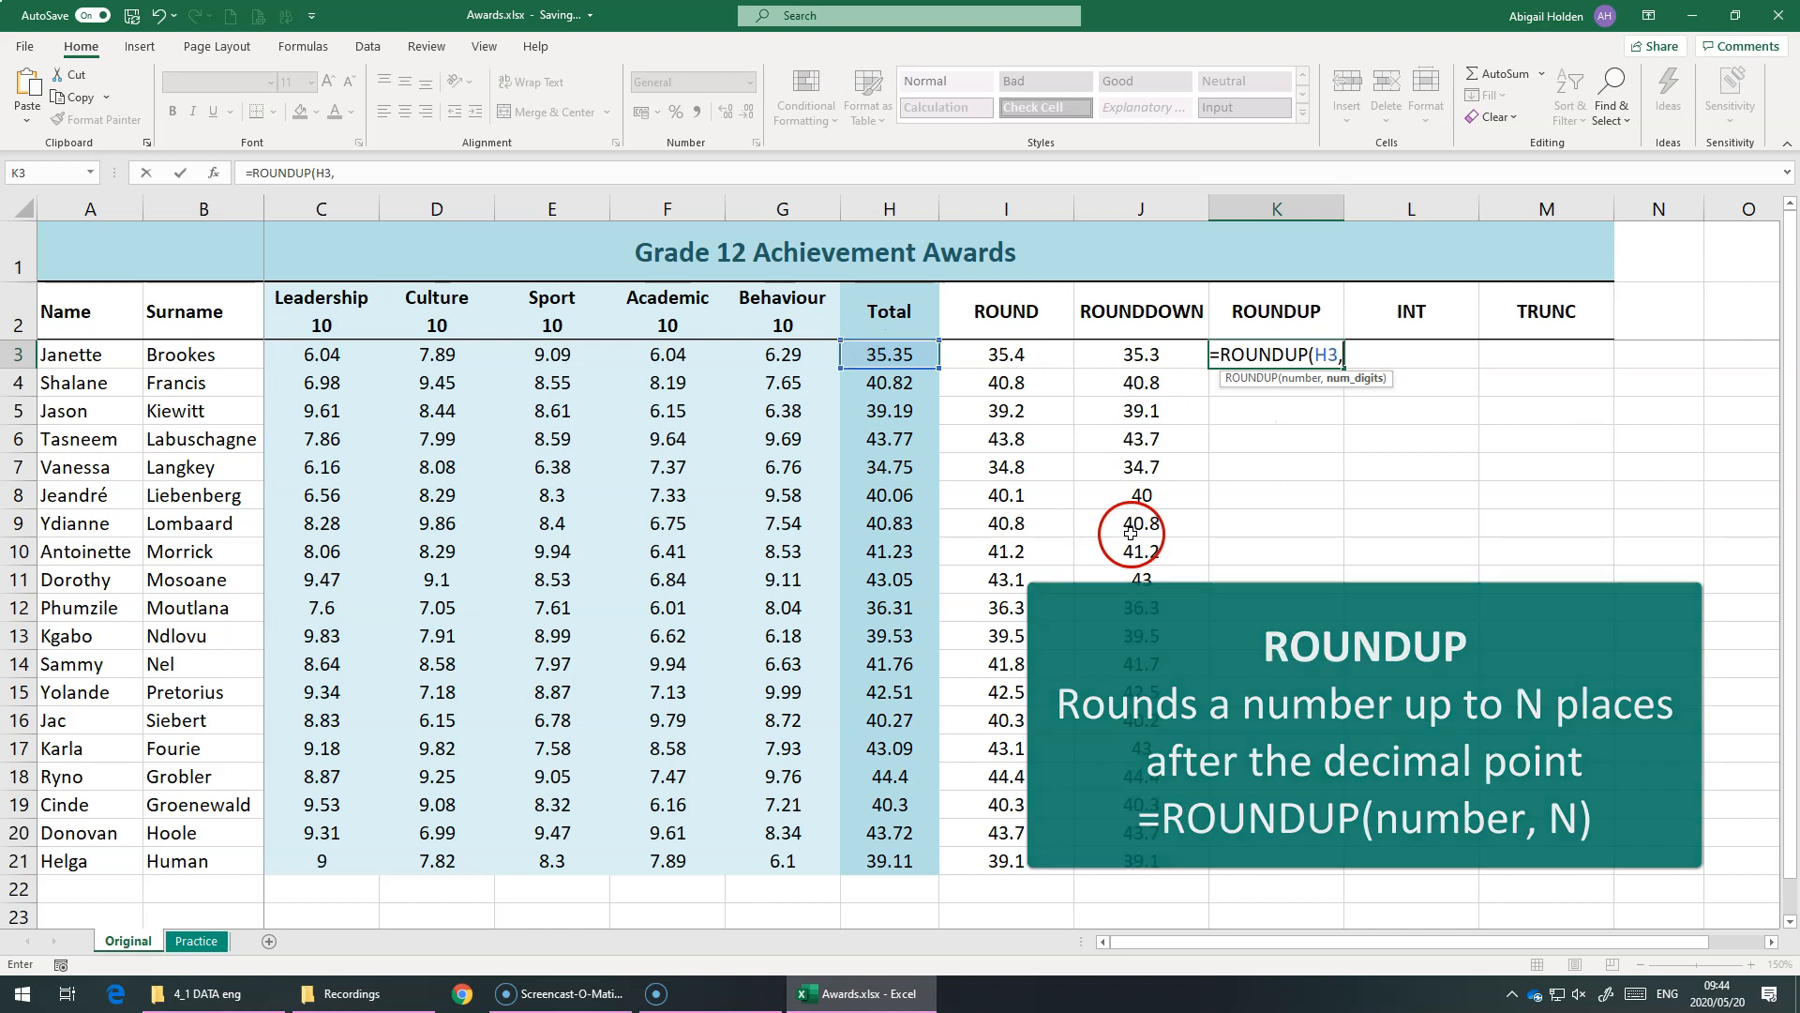
type("1")
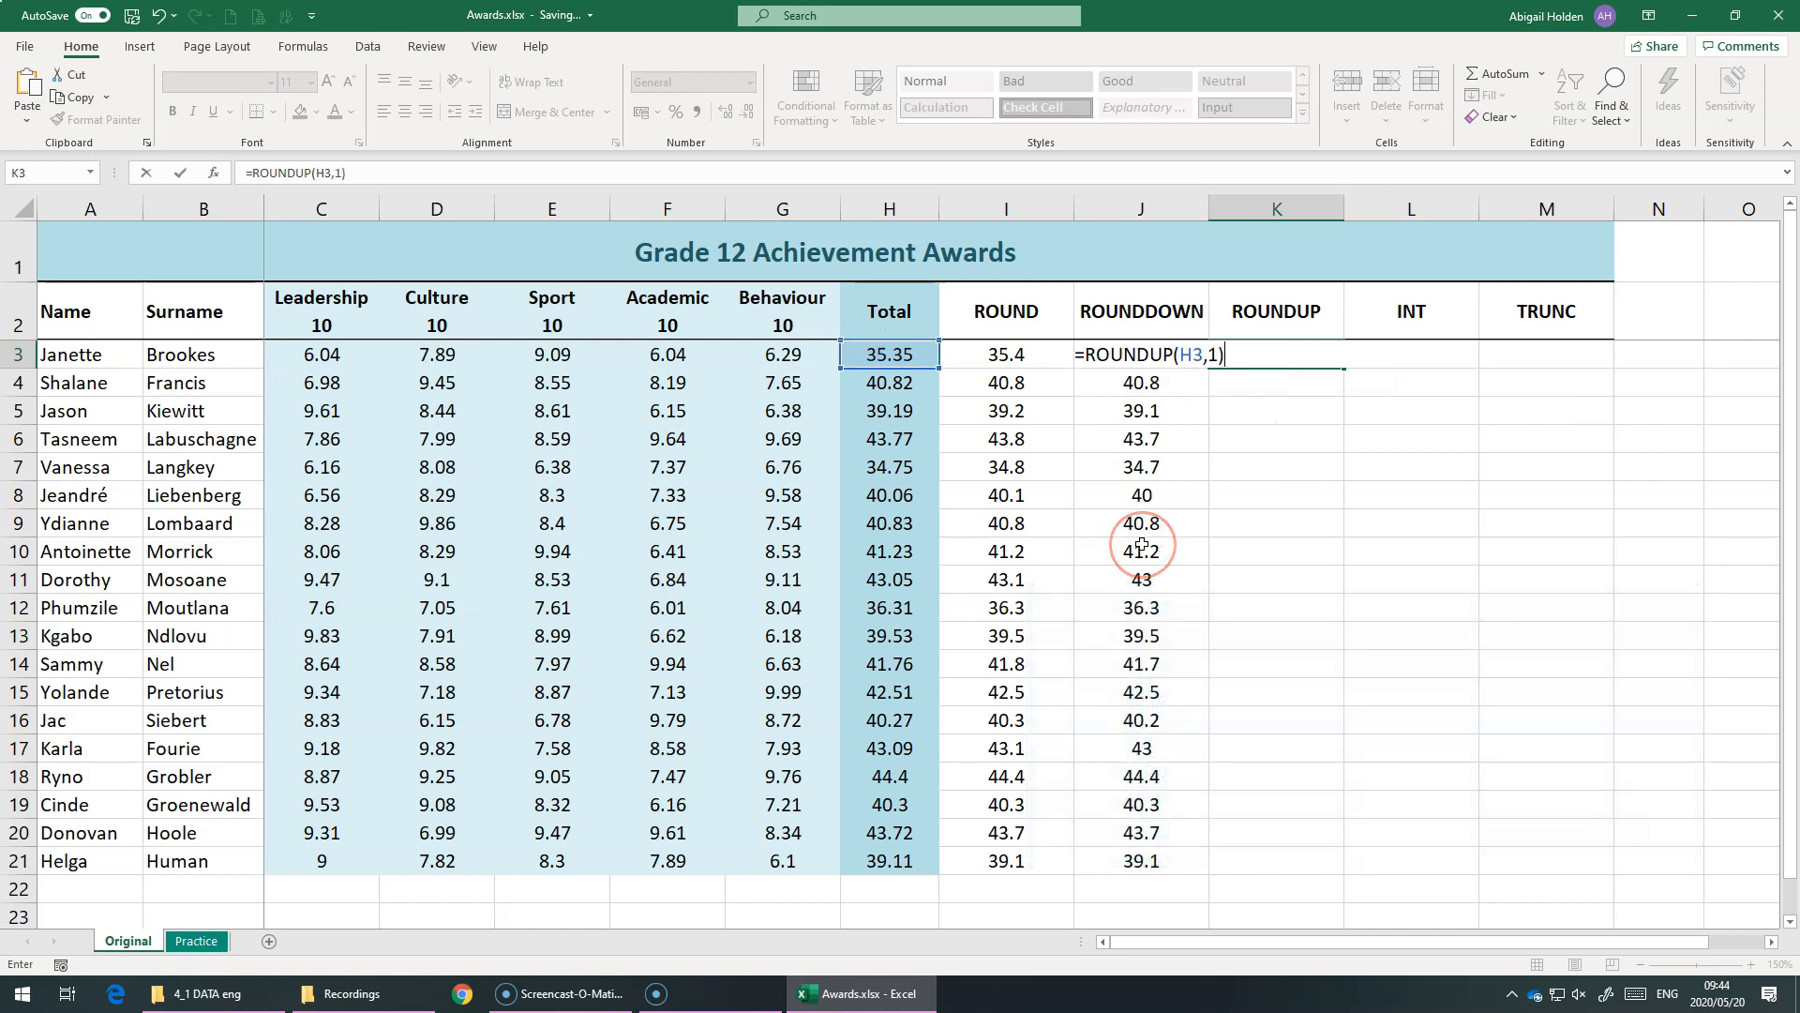
key("Return")
Fill the ROUNDUP formula from K3 down to K21 and compare the last row with its ROUND value
left_click(1326, 356)
left_click_drag(1343, 367, 1331, 877)
left_click(1229, 855)
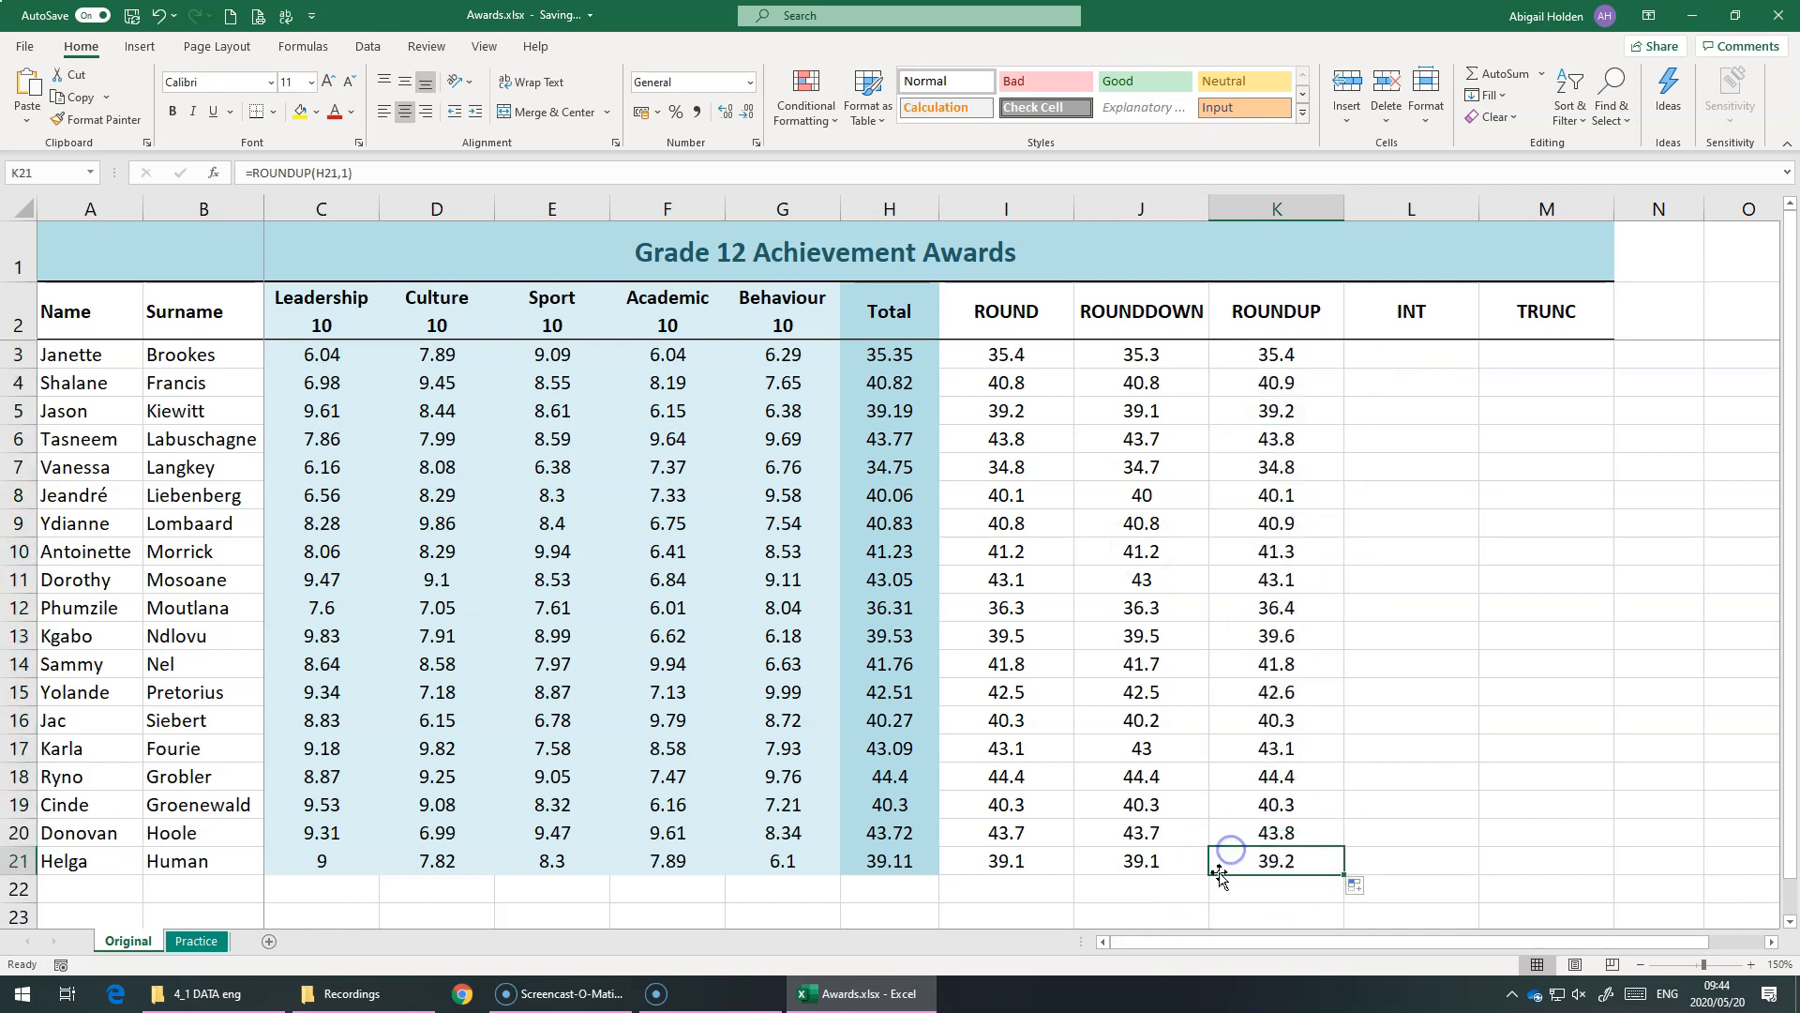
left_click(1006, 862)
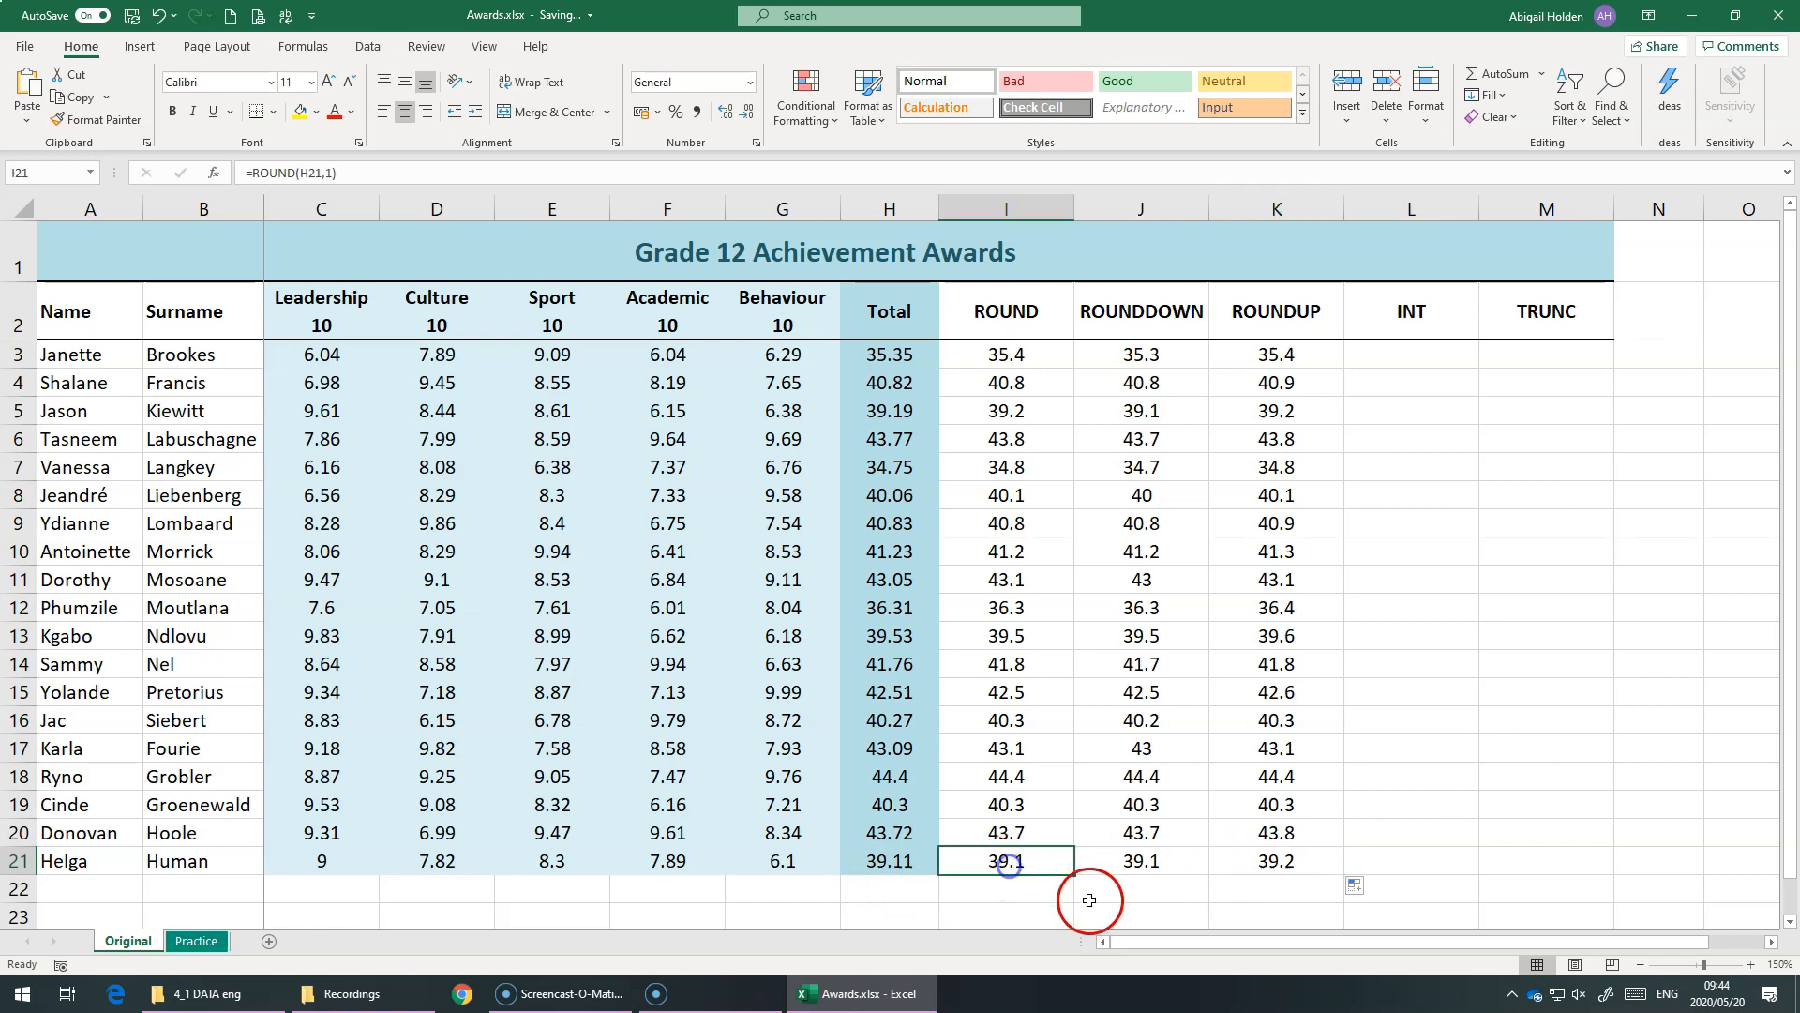
left_click(1290, 867)
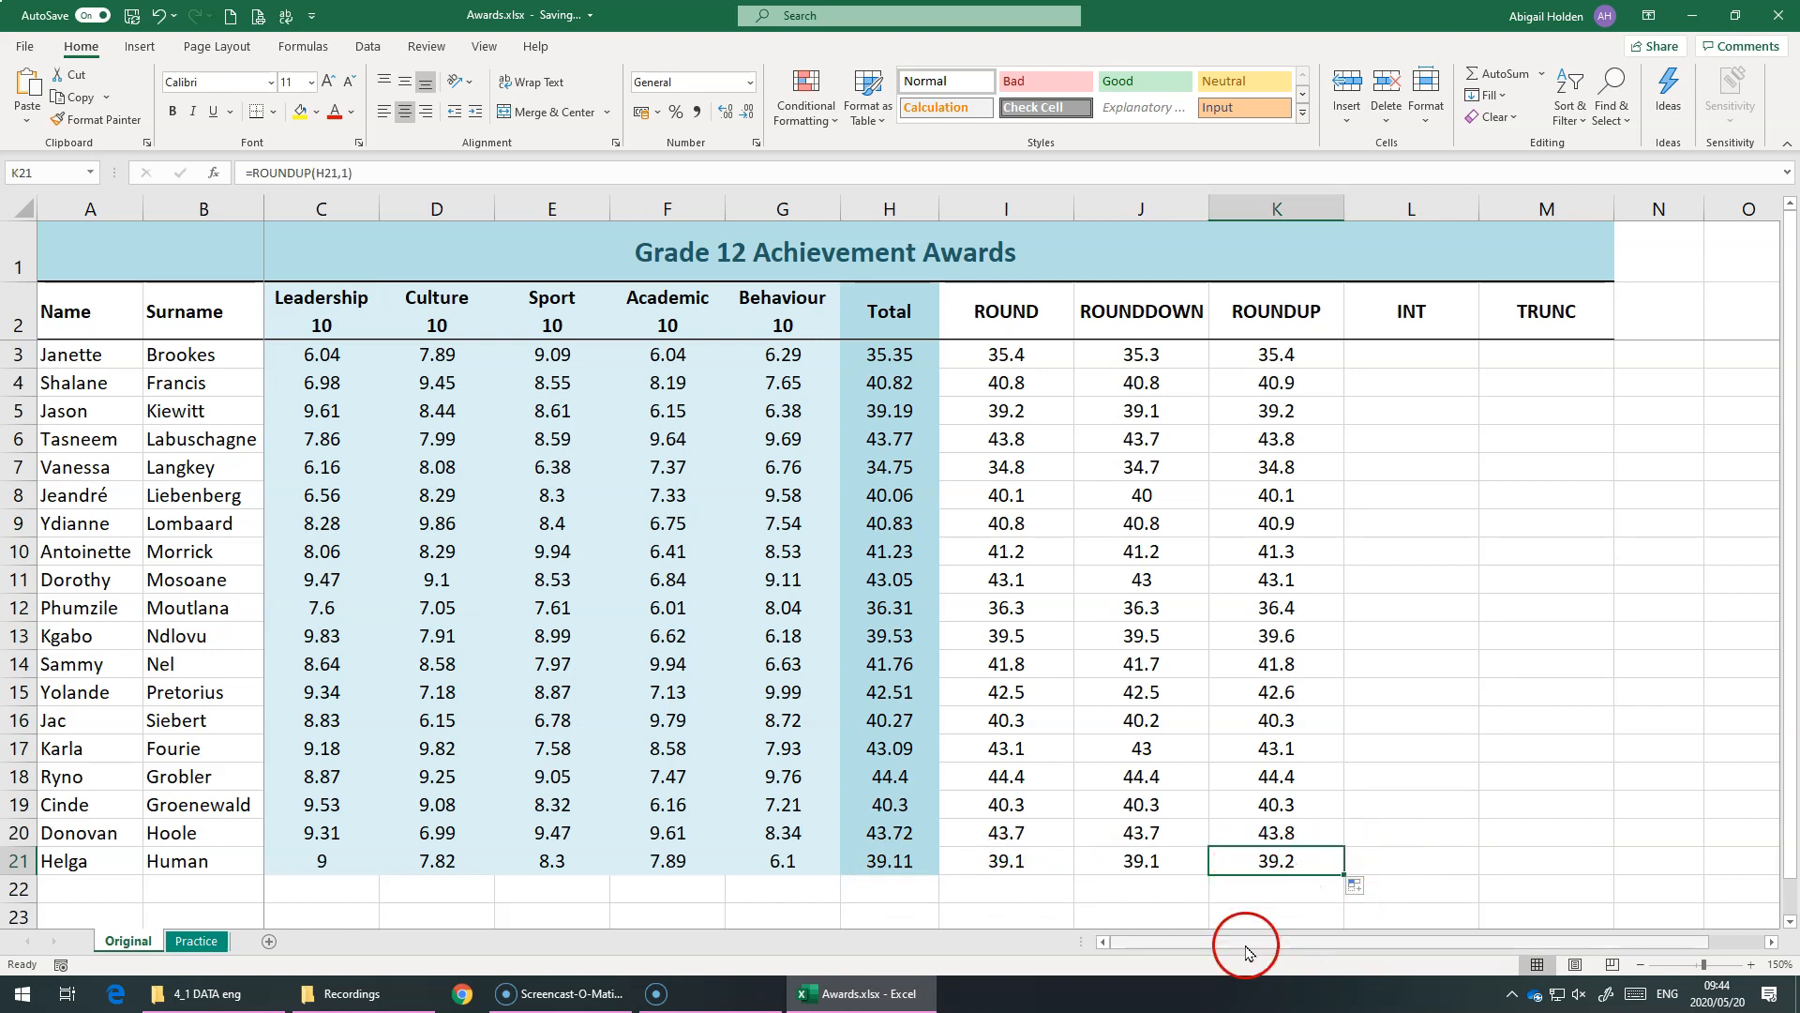
Enter =INT(H3) in L3 to round the first total down to a whole number, and check it against H3
left_click(1391, 362)
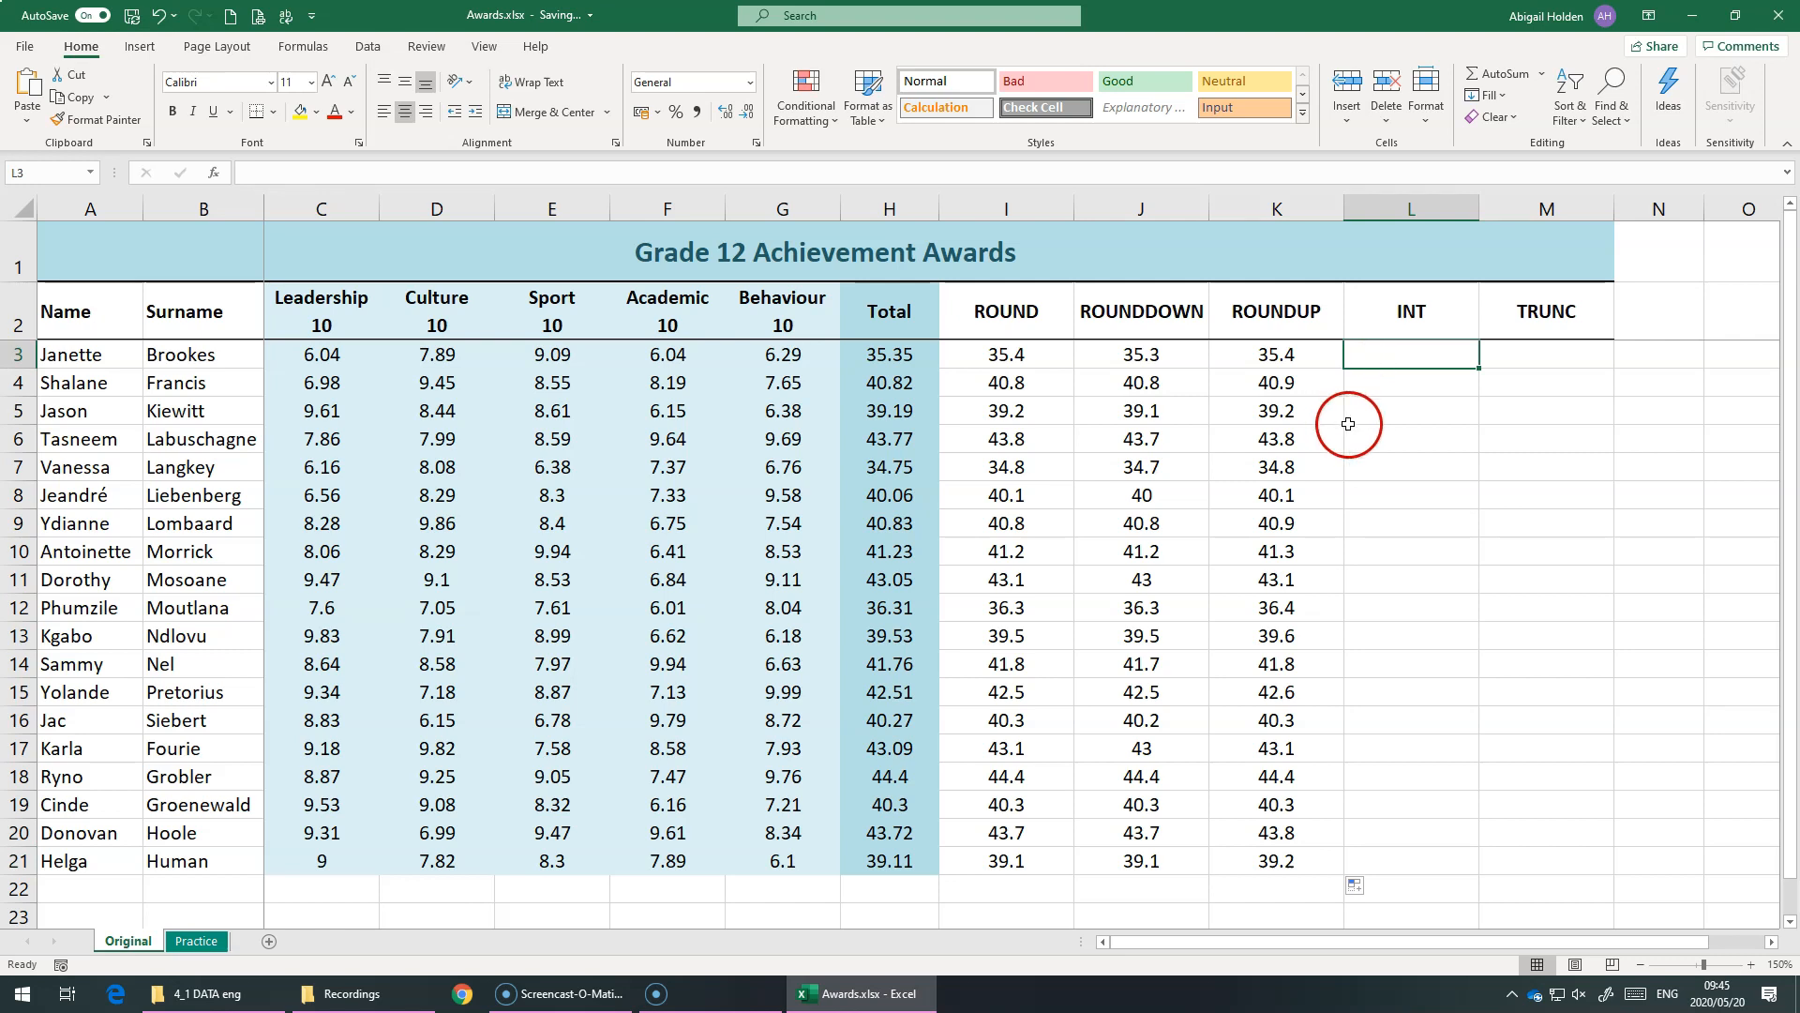
type("=int")
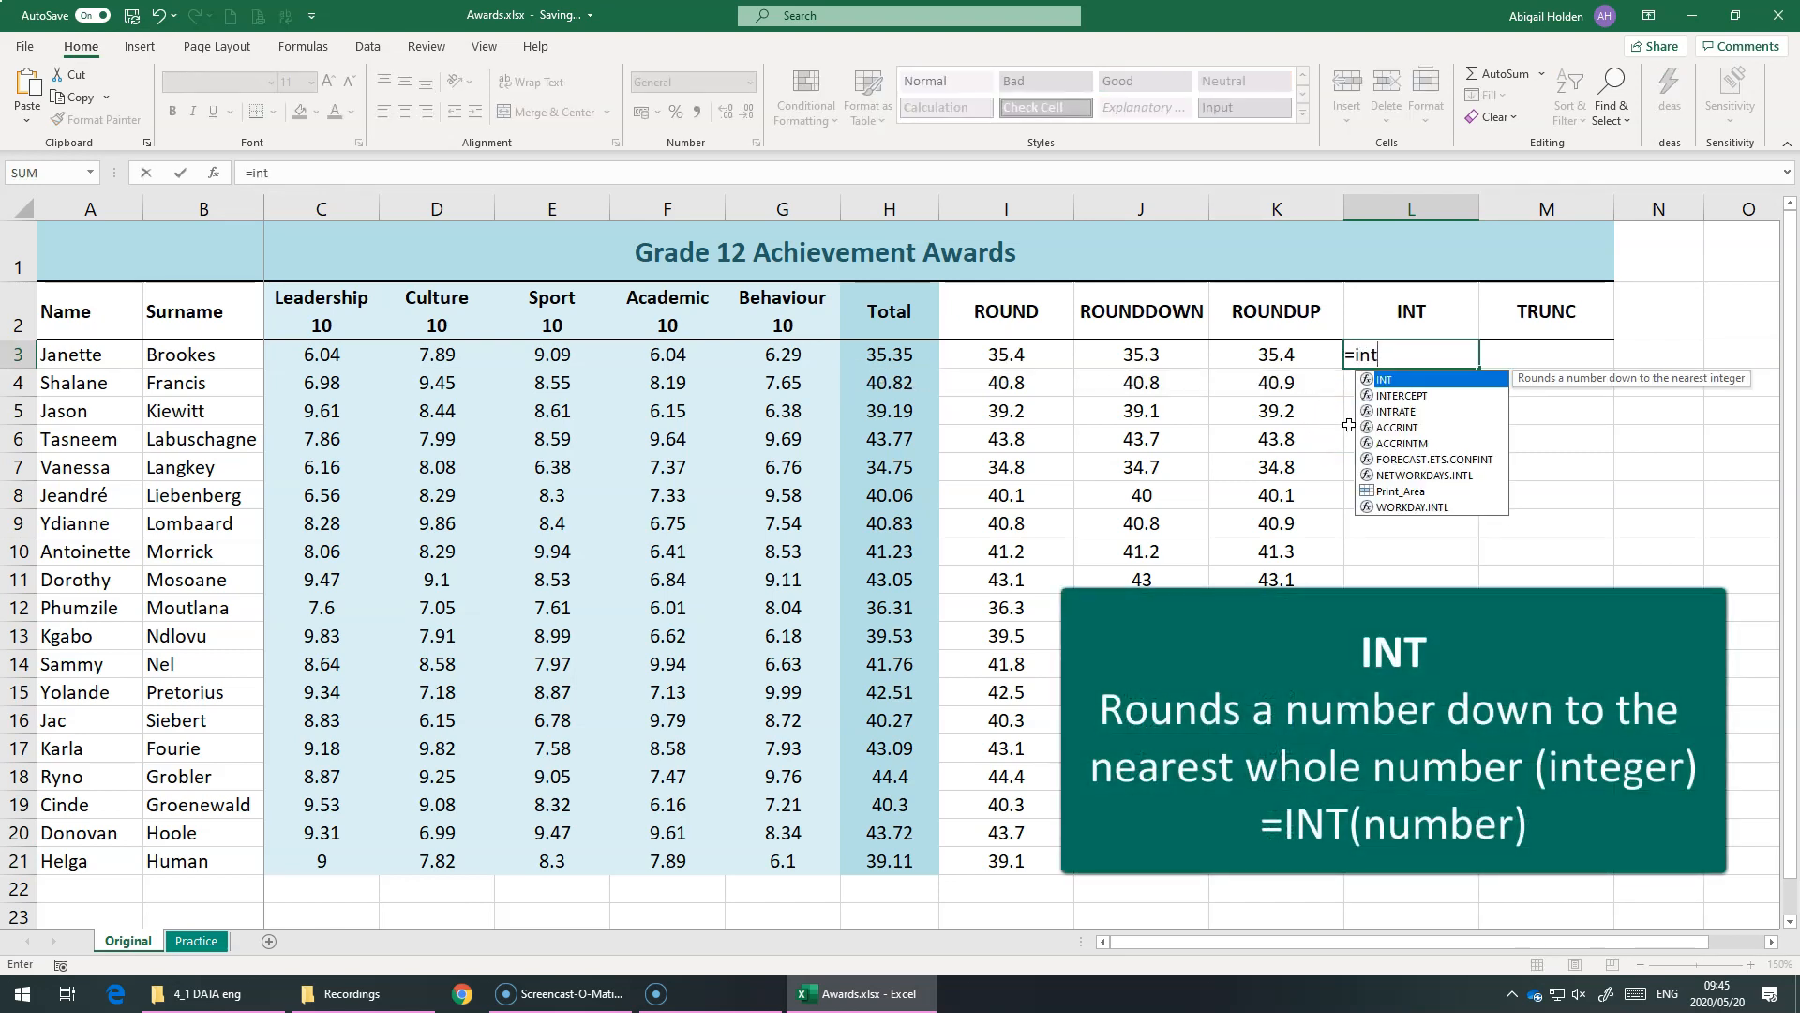
key("Tab")
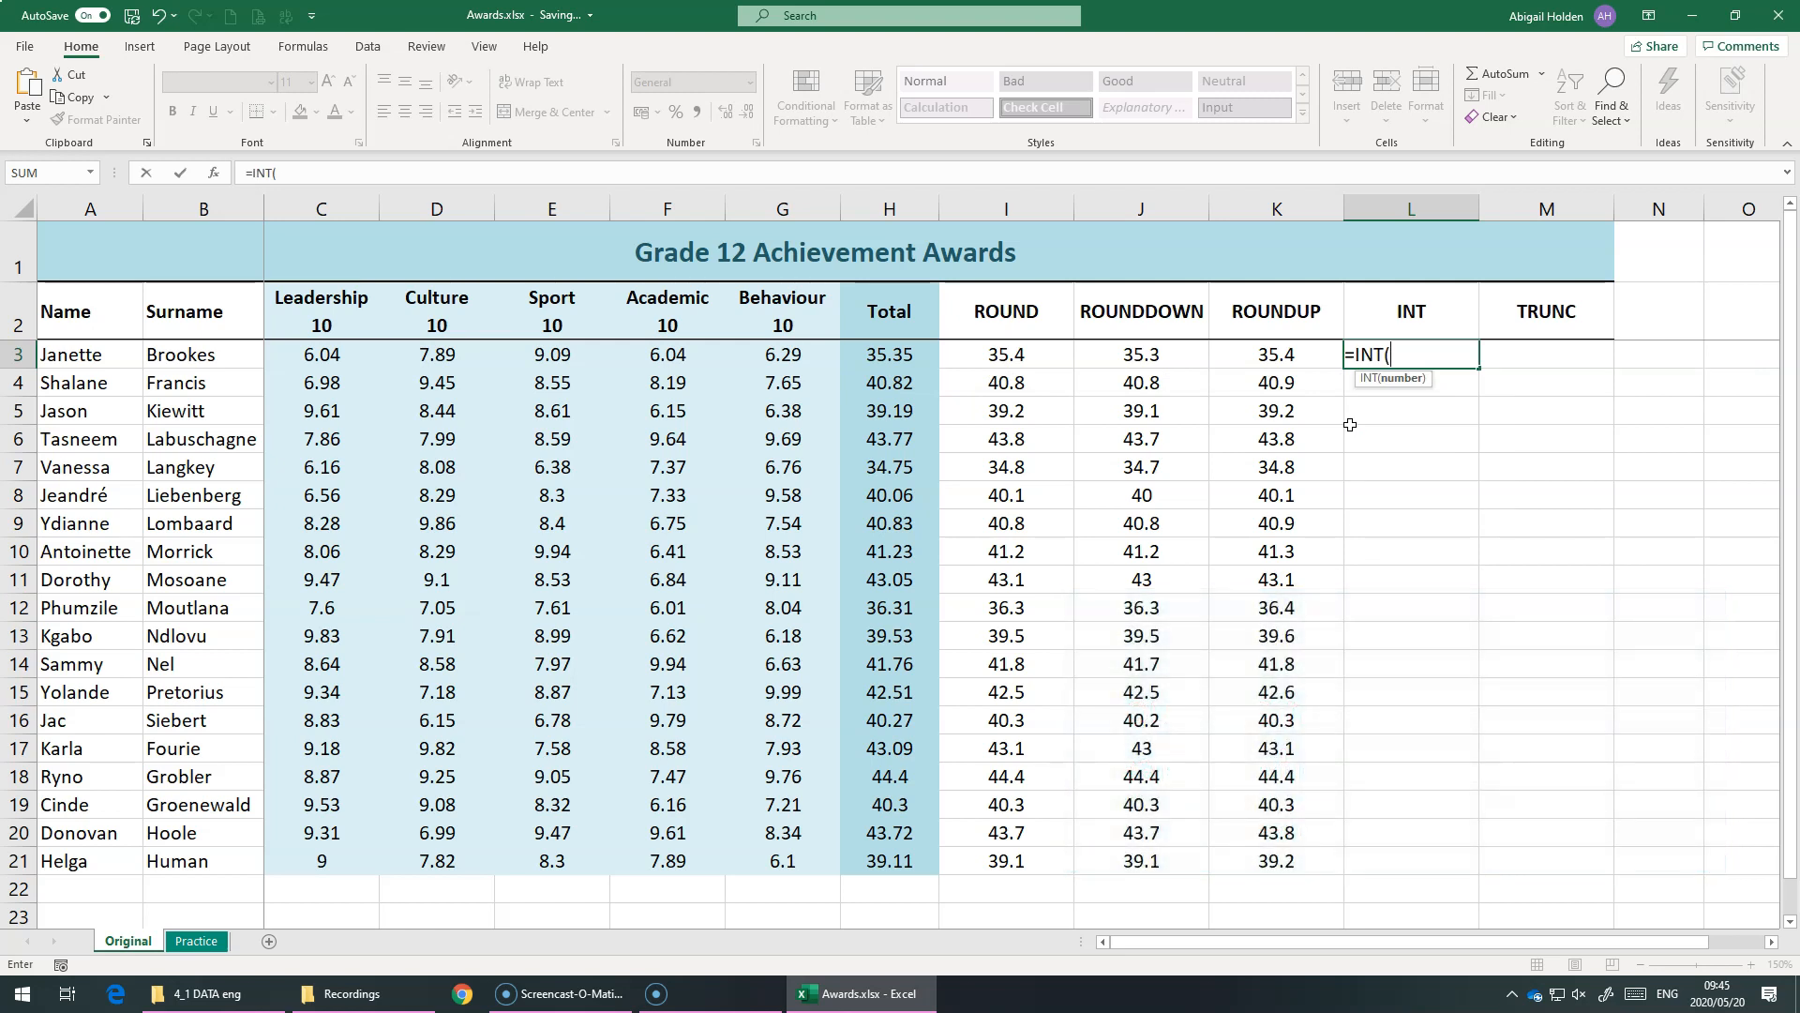
left_click(857, 364)
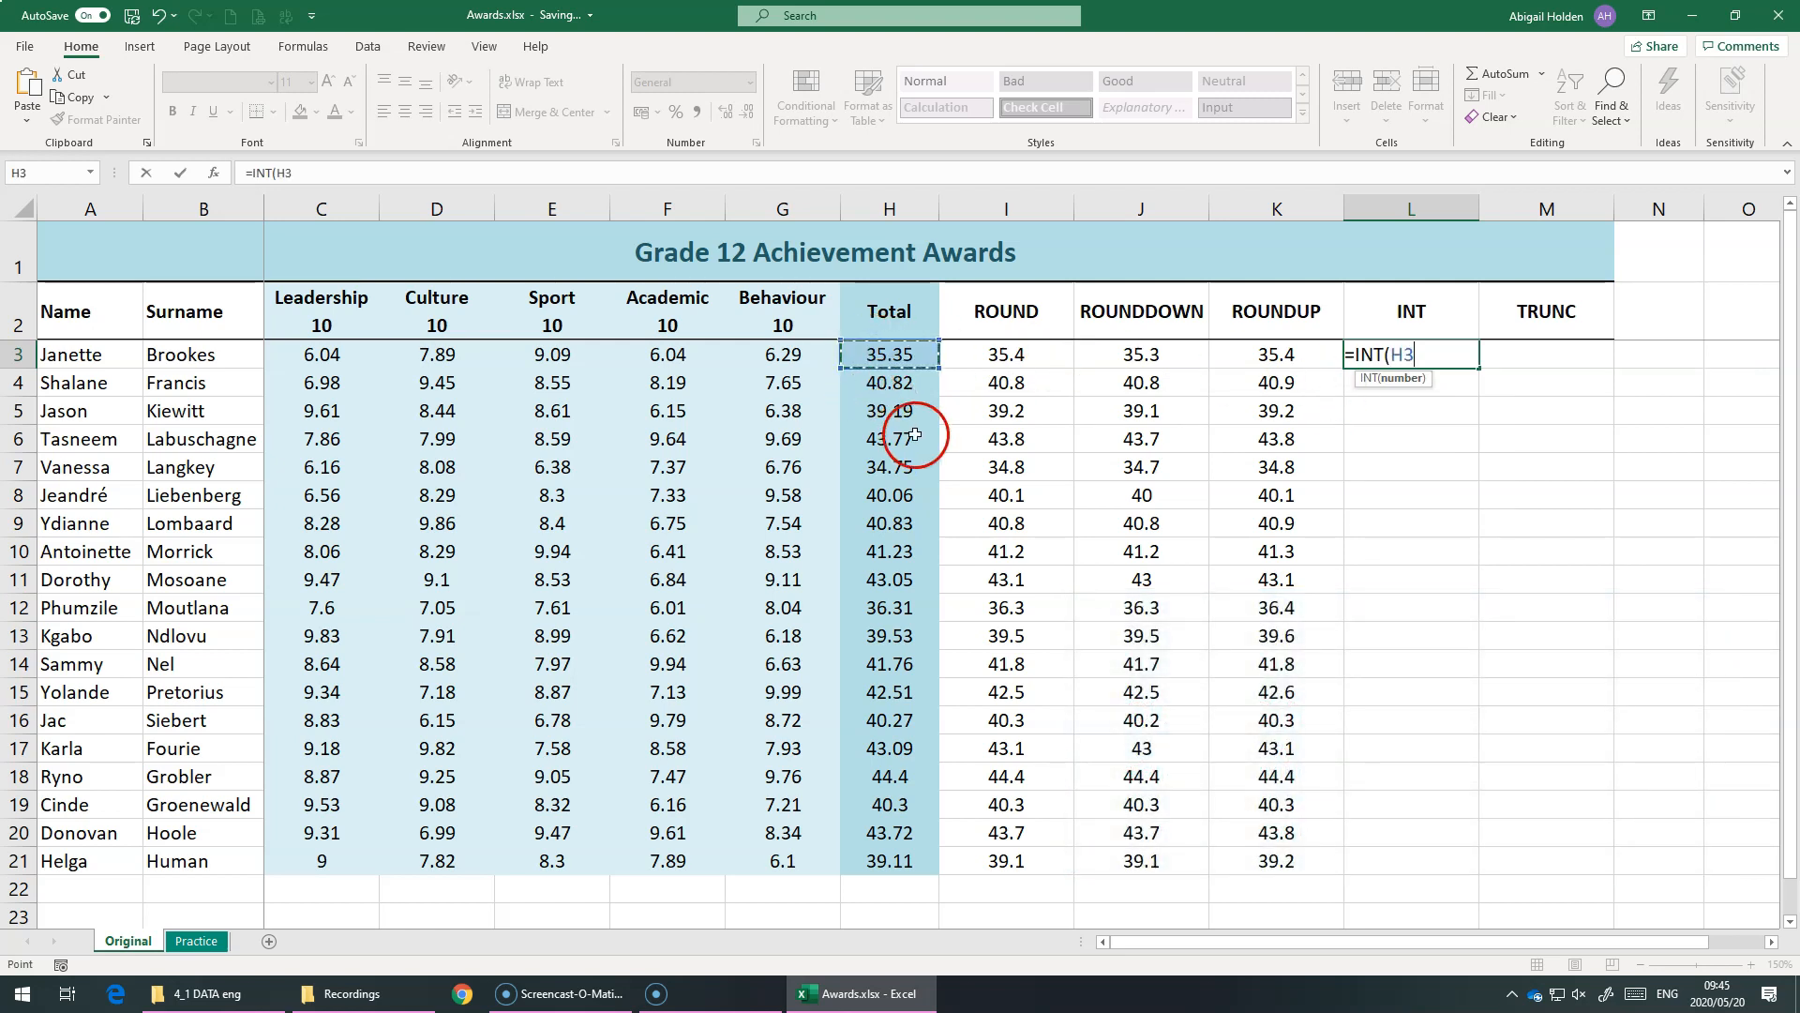
type(")")
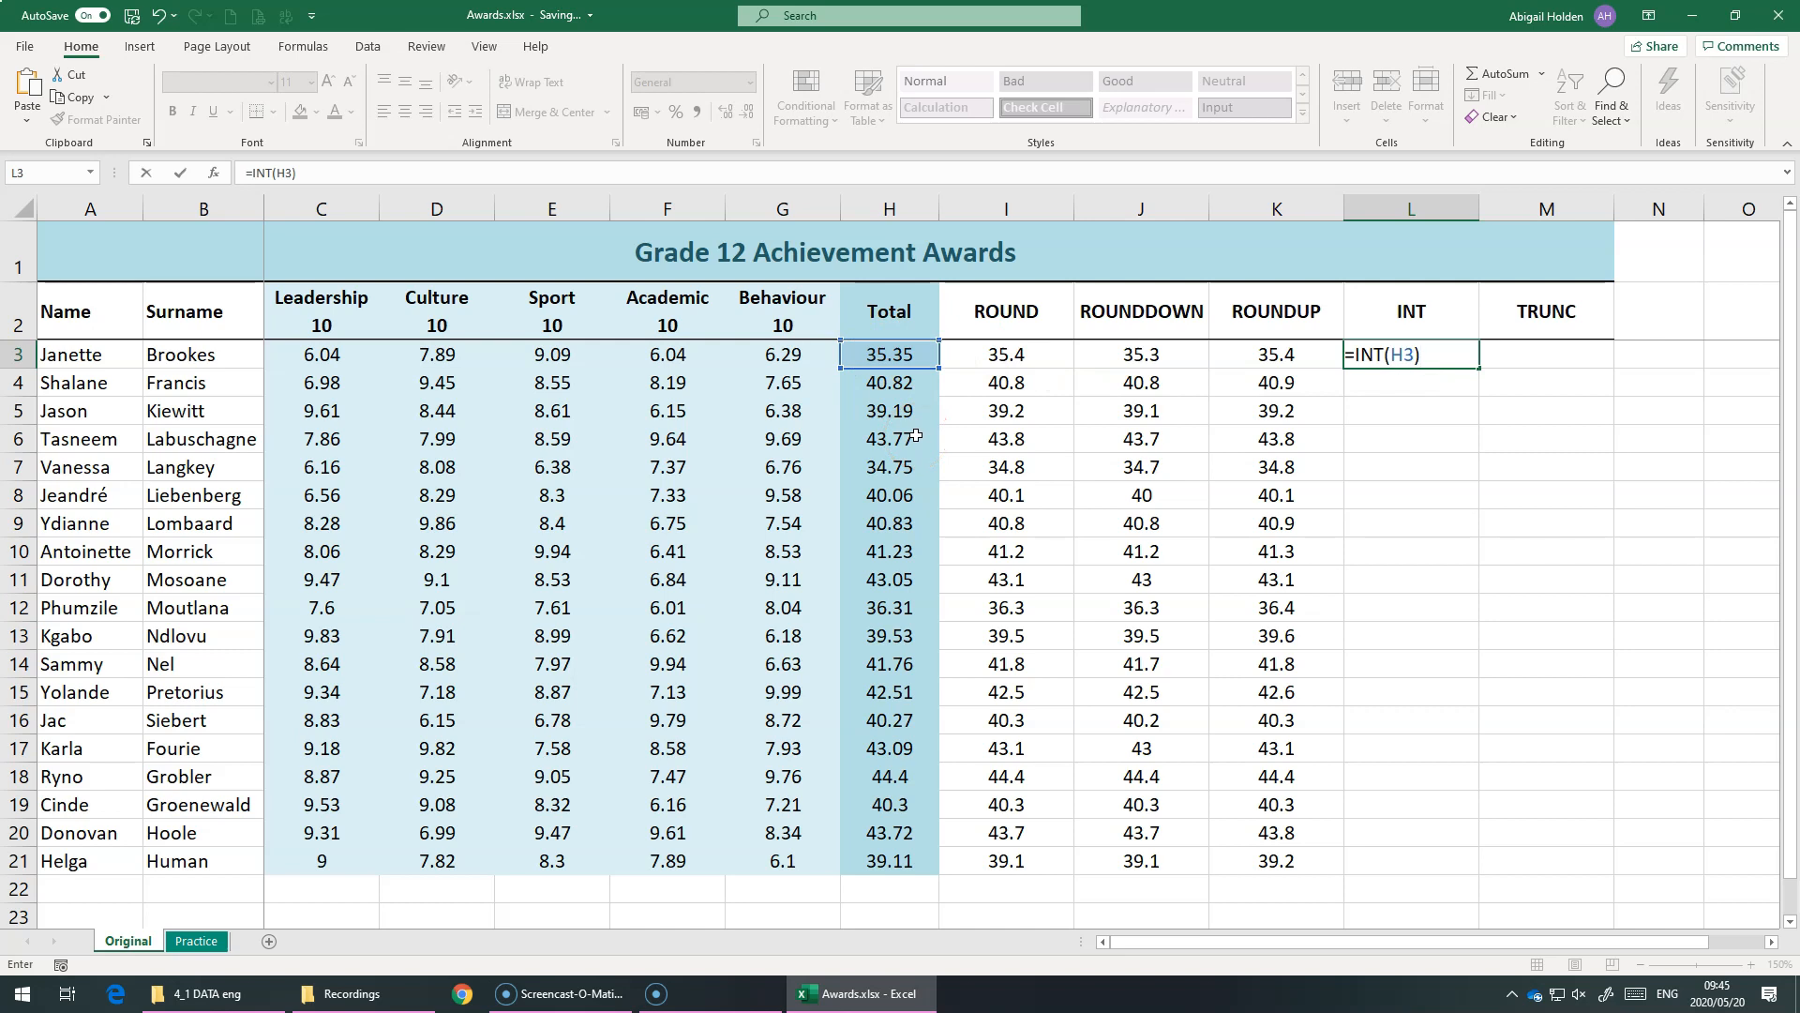
key("Return")
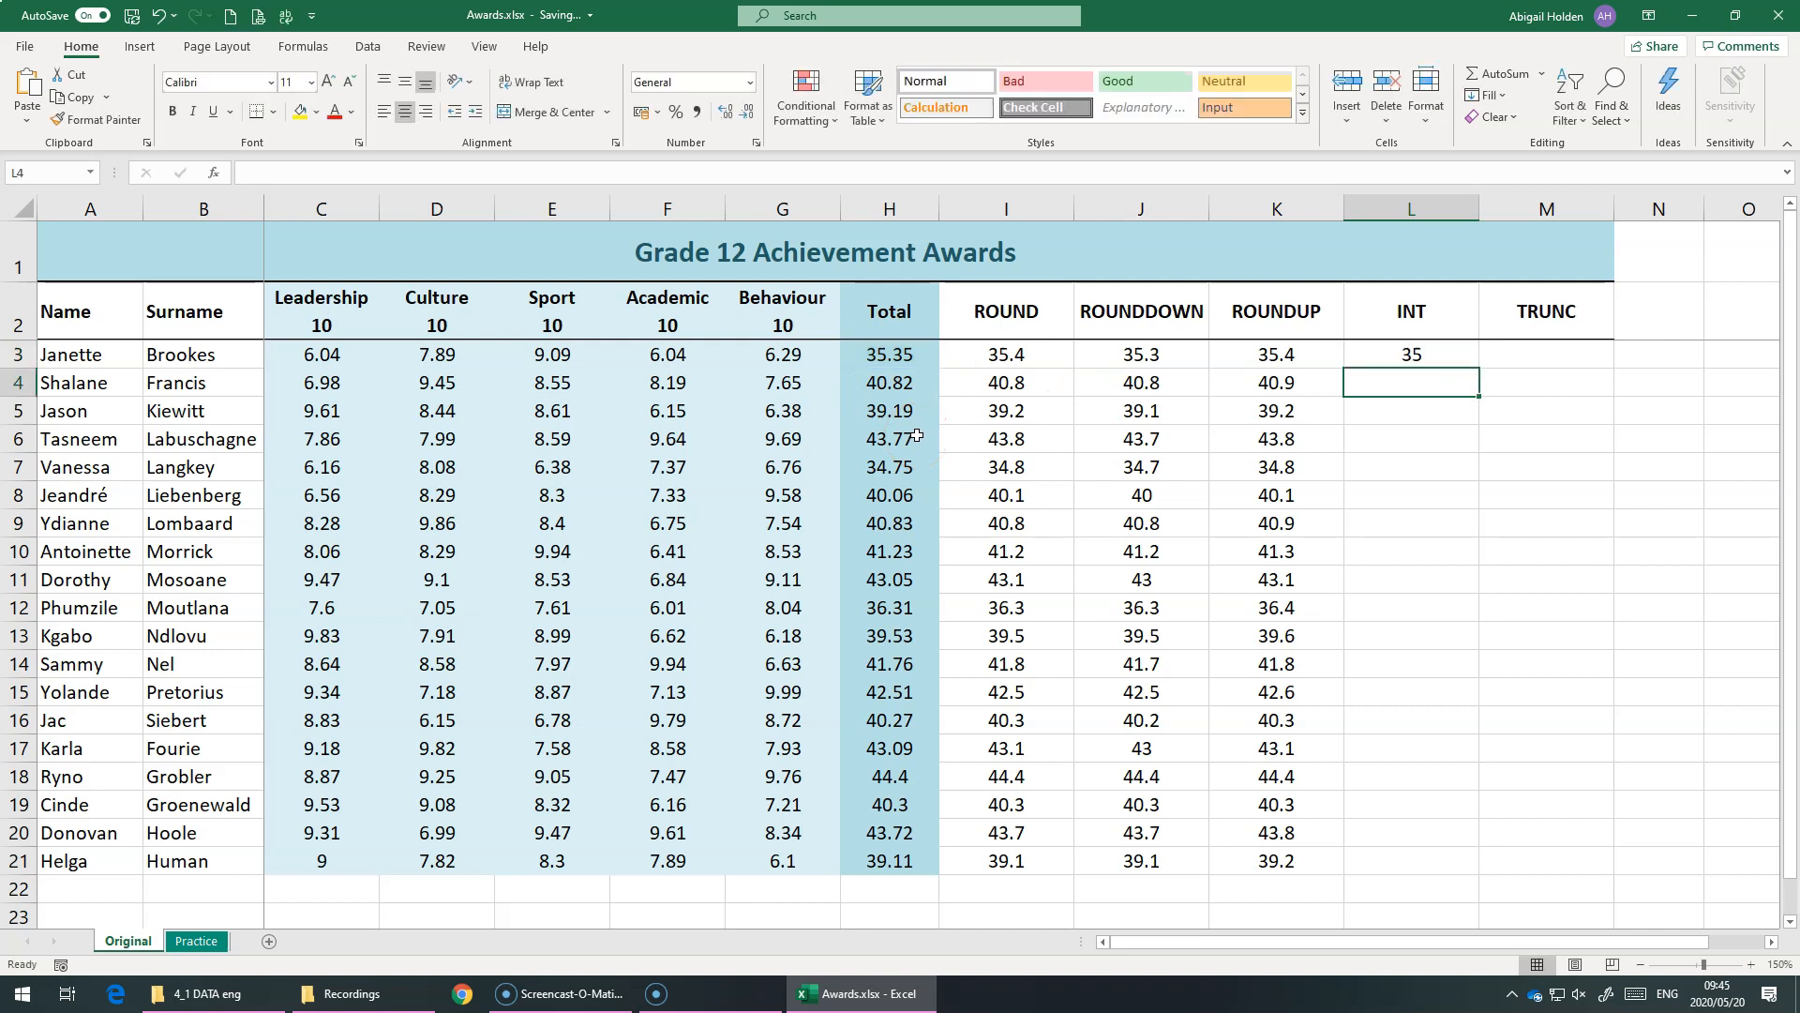
left_click(908, 352)
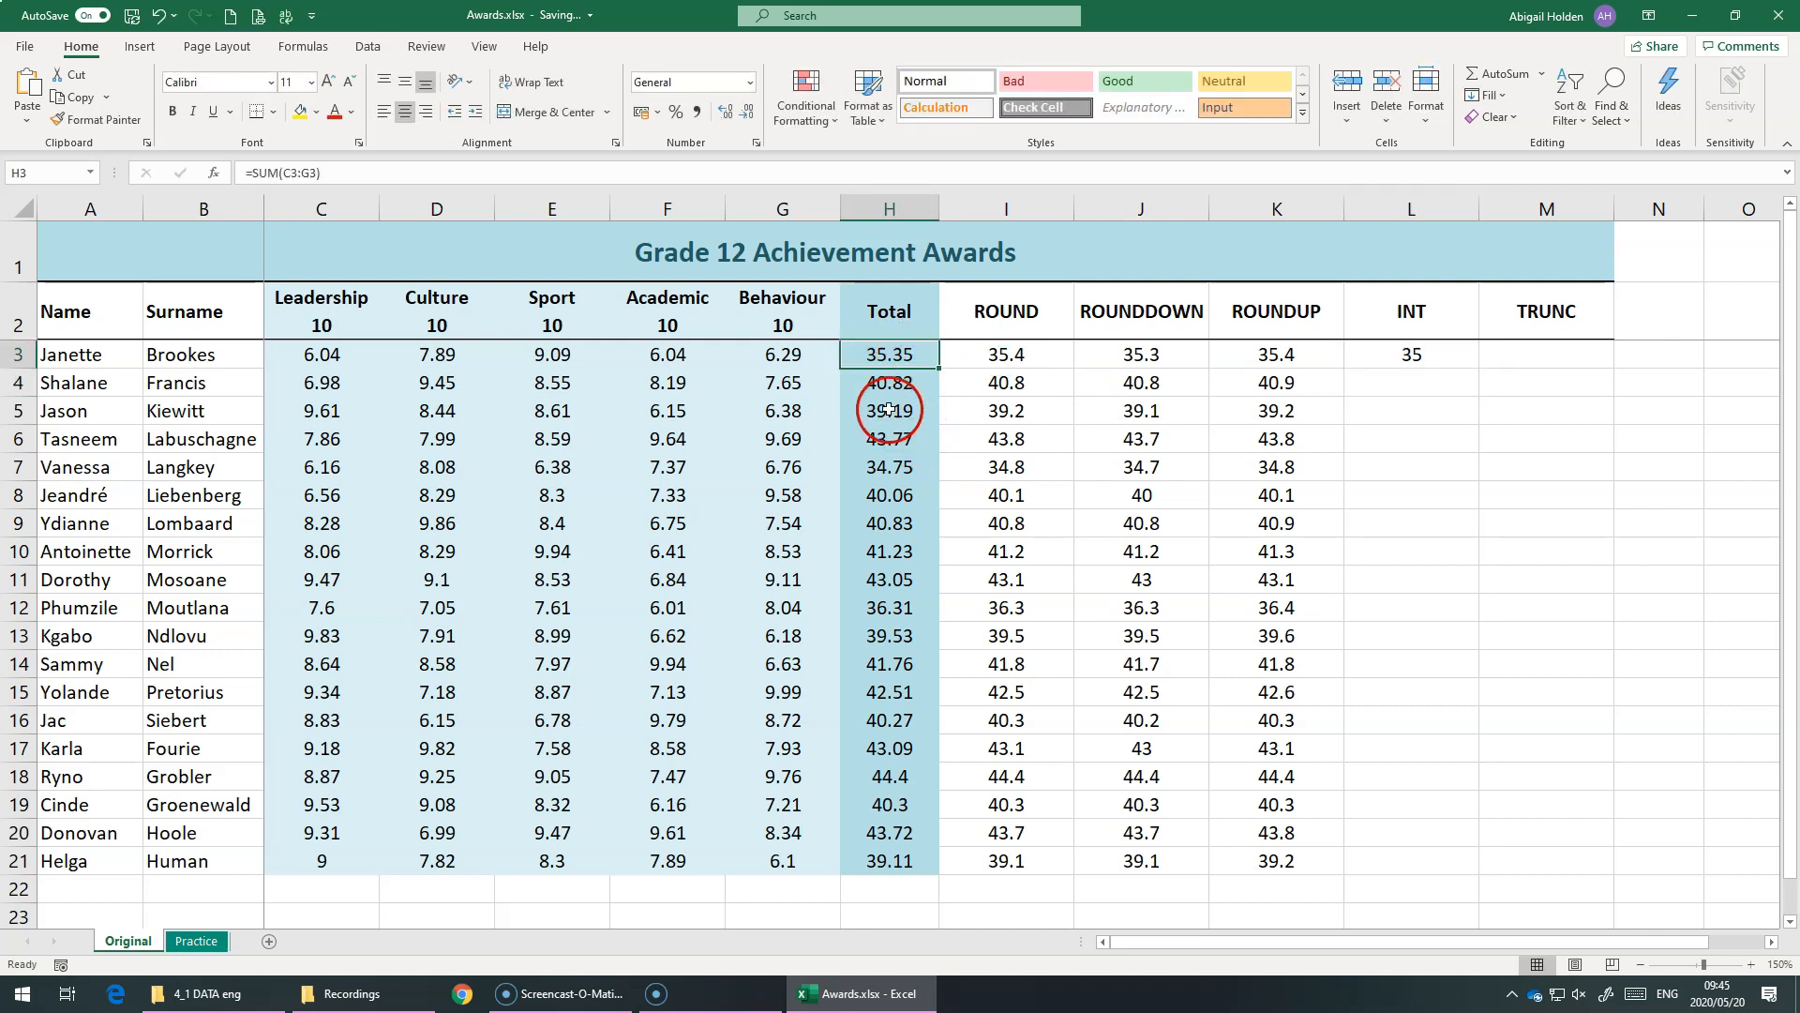
Fill the INT formula from L3 down to L21 and compare the row 14 value with its total in H14
left_click(1423, 355)
left_click_drag(1481, 367, 1414, 864)
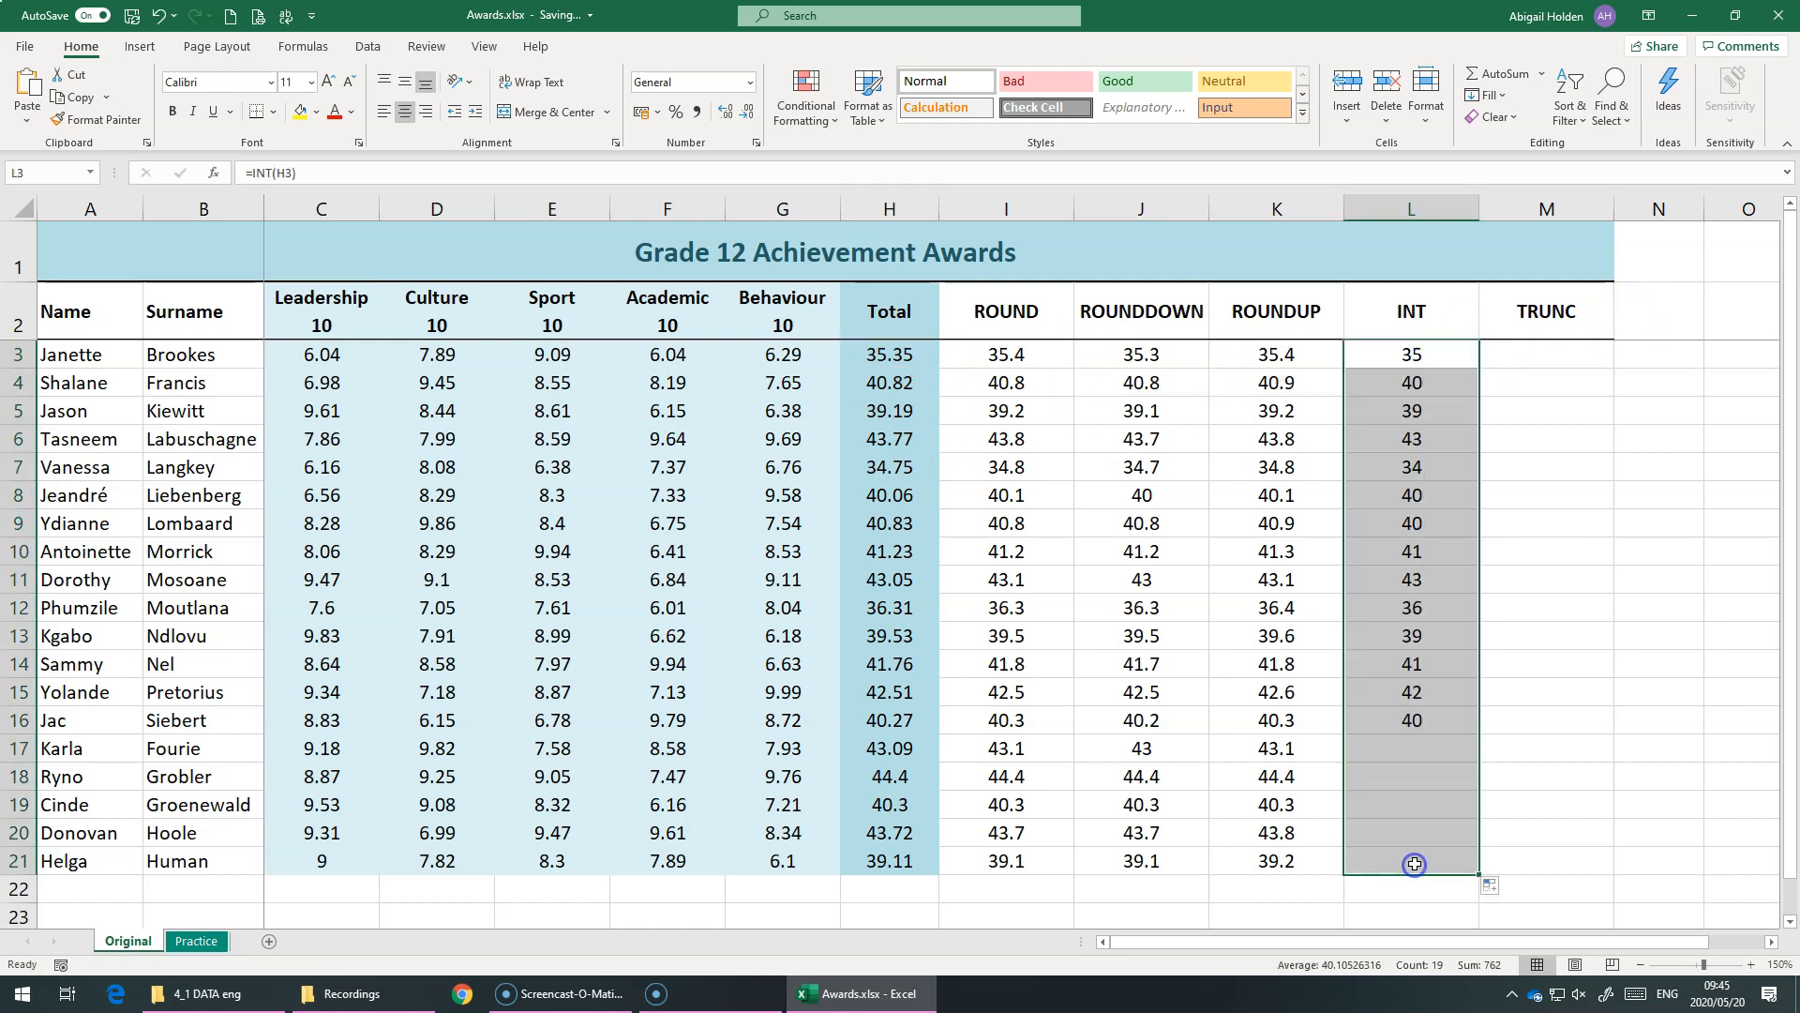
left_click(1422, 706)
left_click(1441, 667)
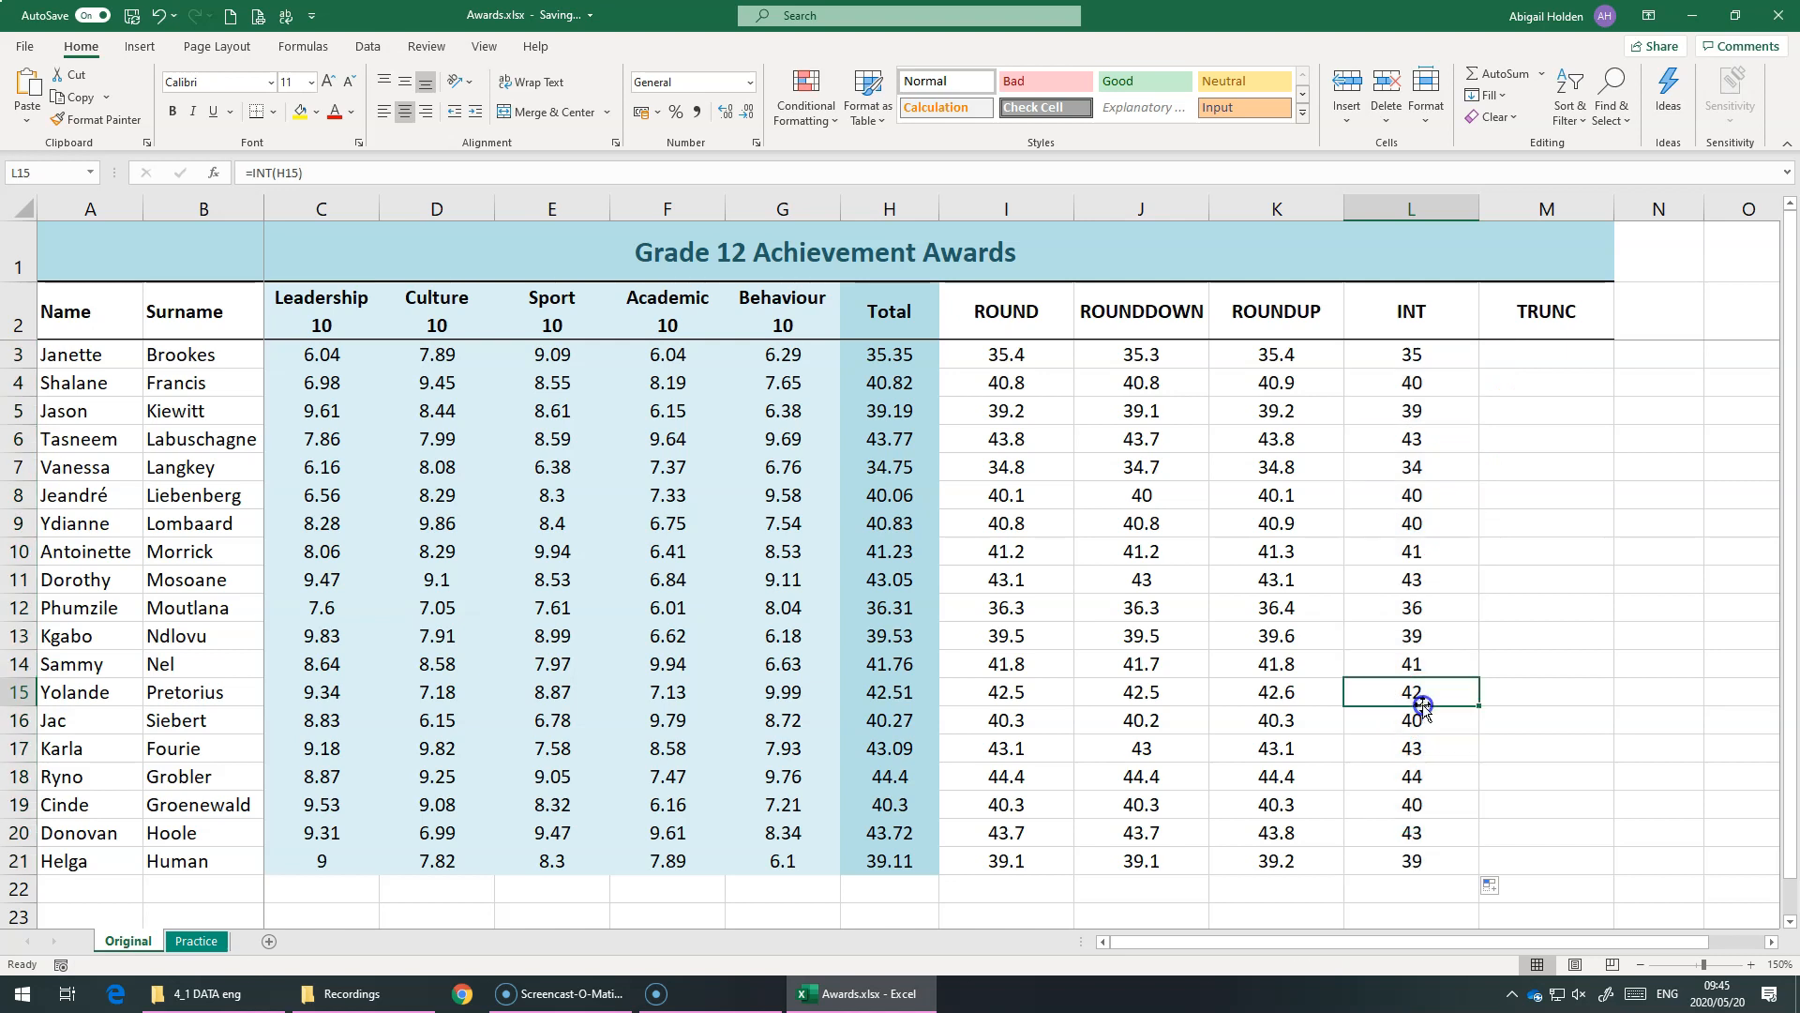
left_click(873, 673)
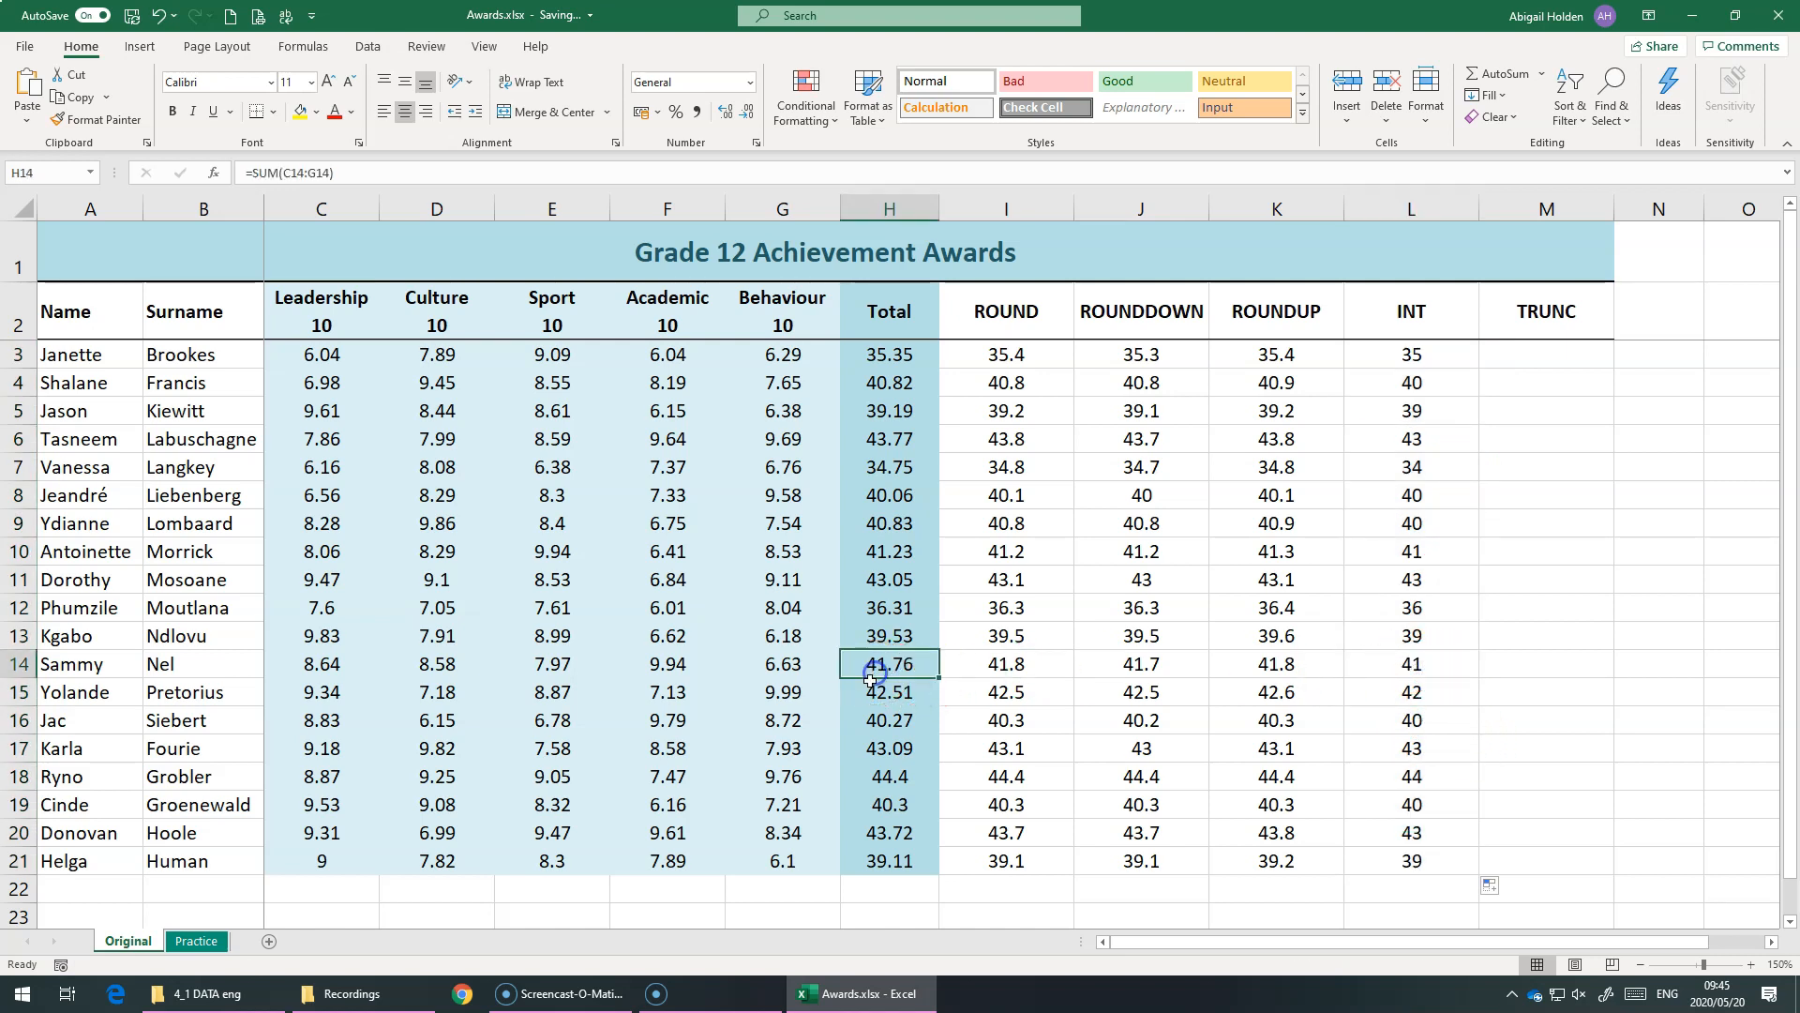
left_click(1431, 662)
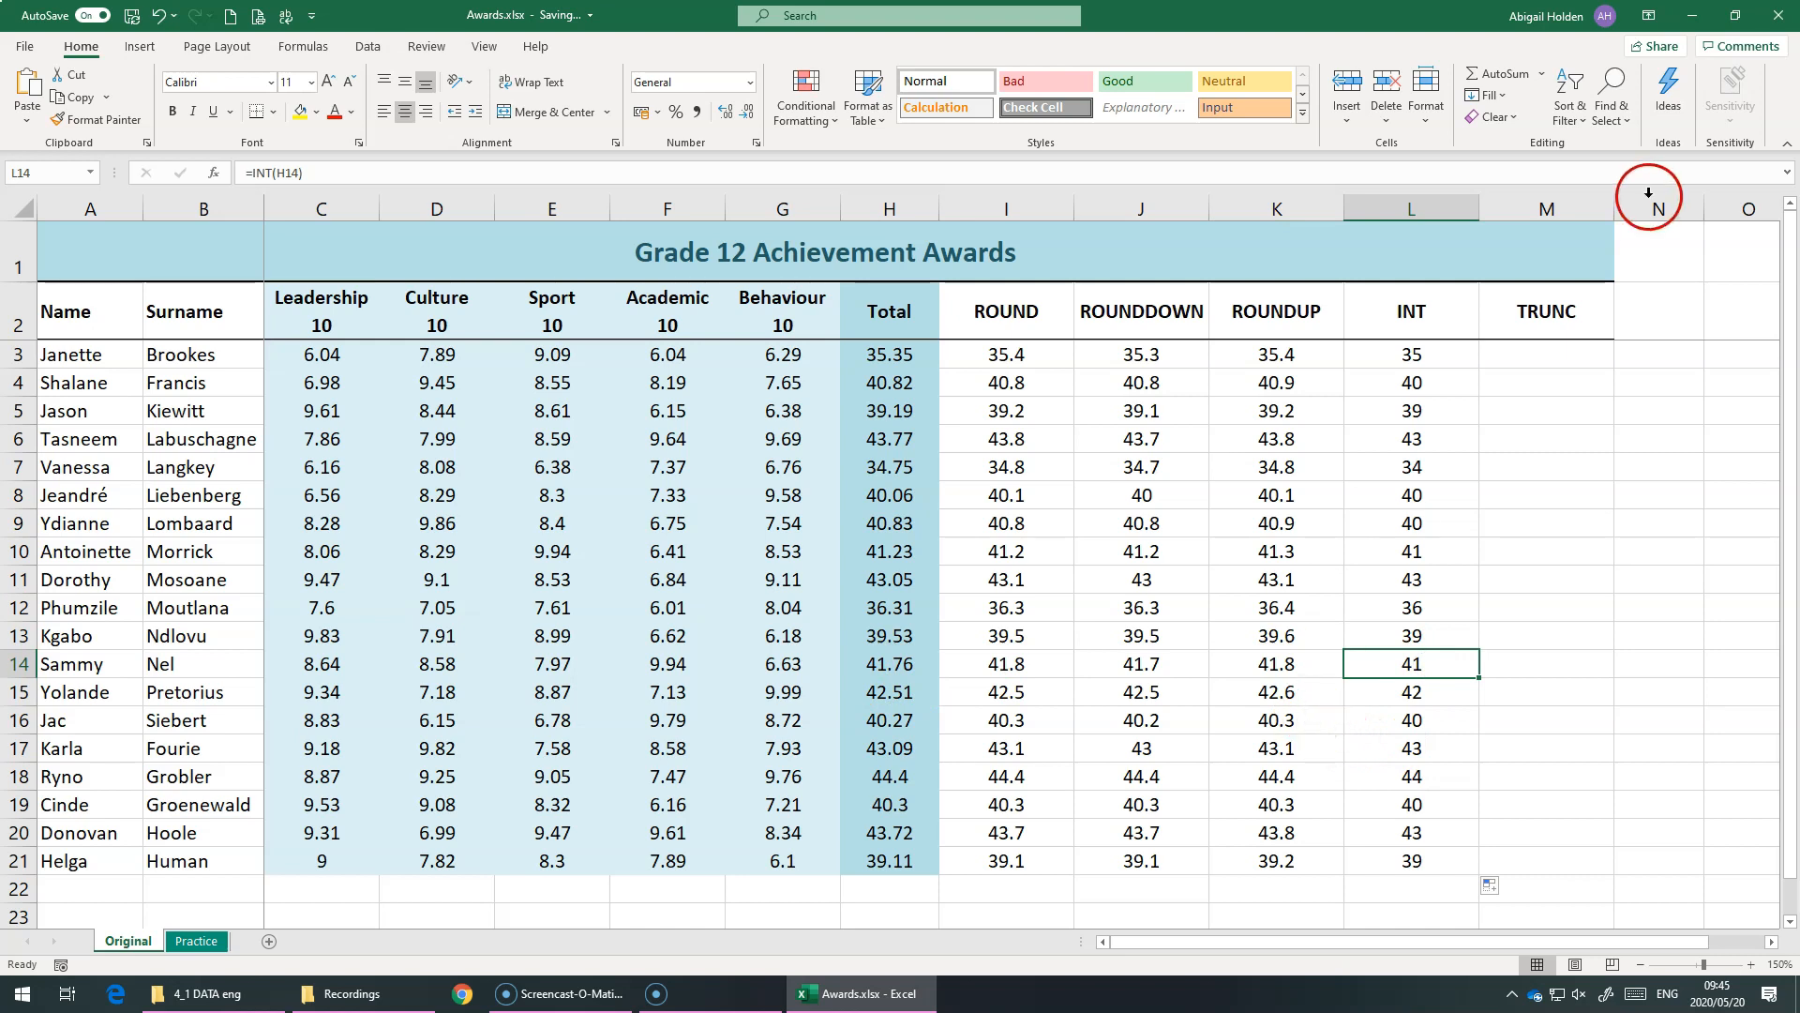
Enter =TRUNC(H3,1) in M3 to truncate the first total to 1 decimal place
left_click(1553, 348)
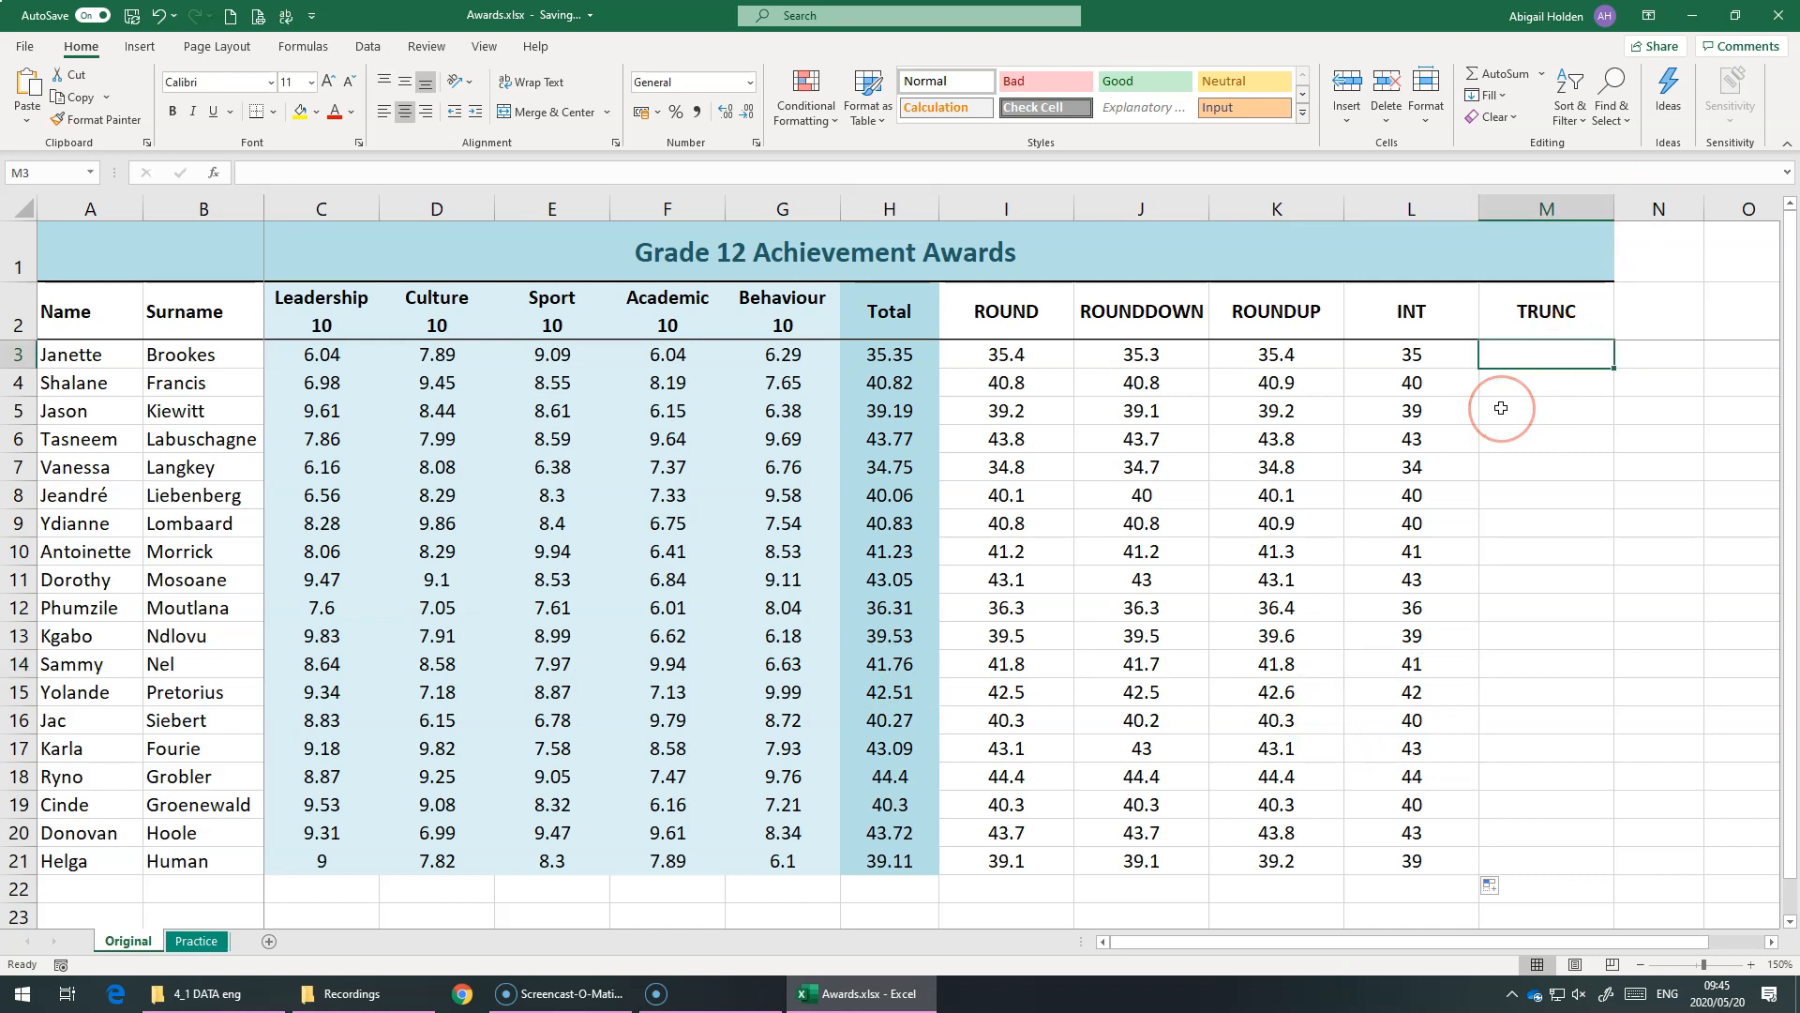
type("=")
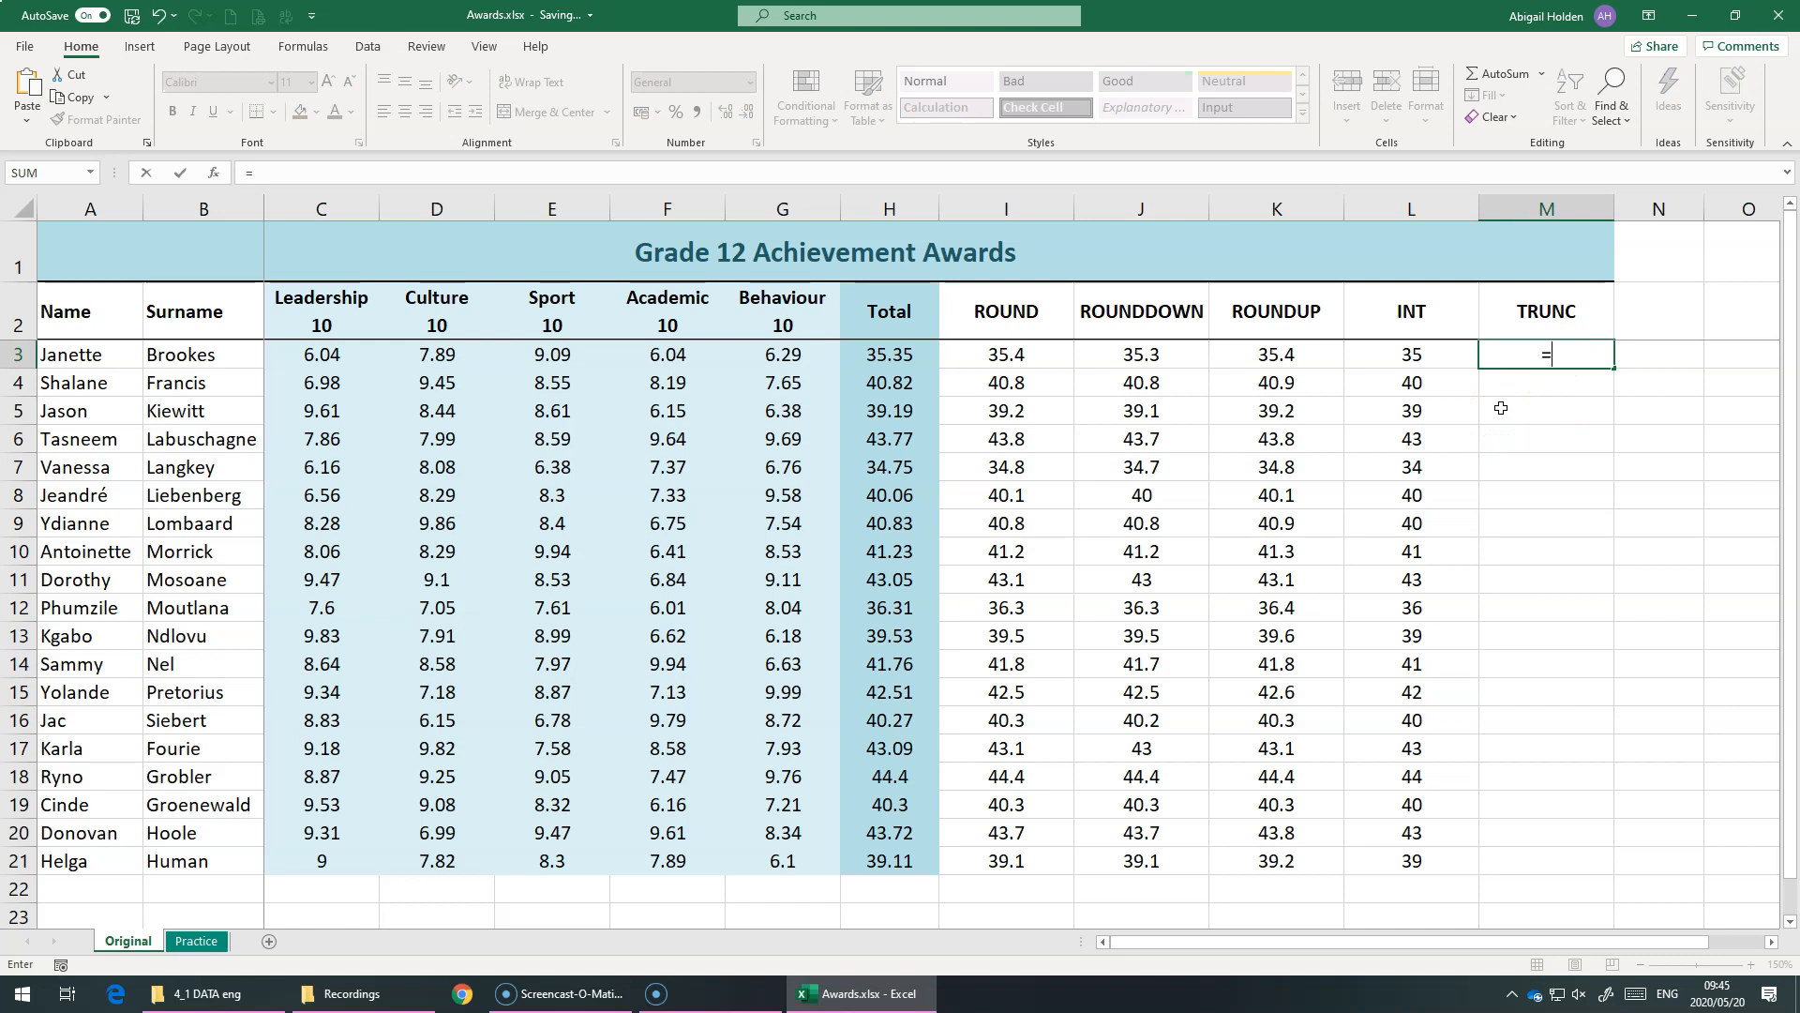
type("trunc")
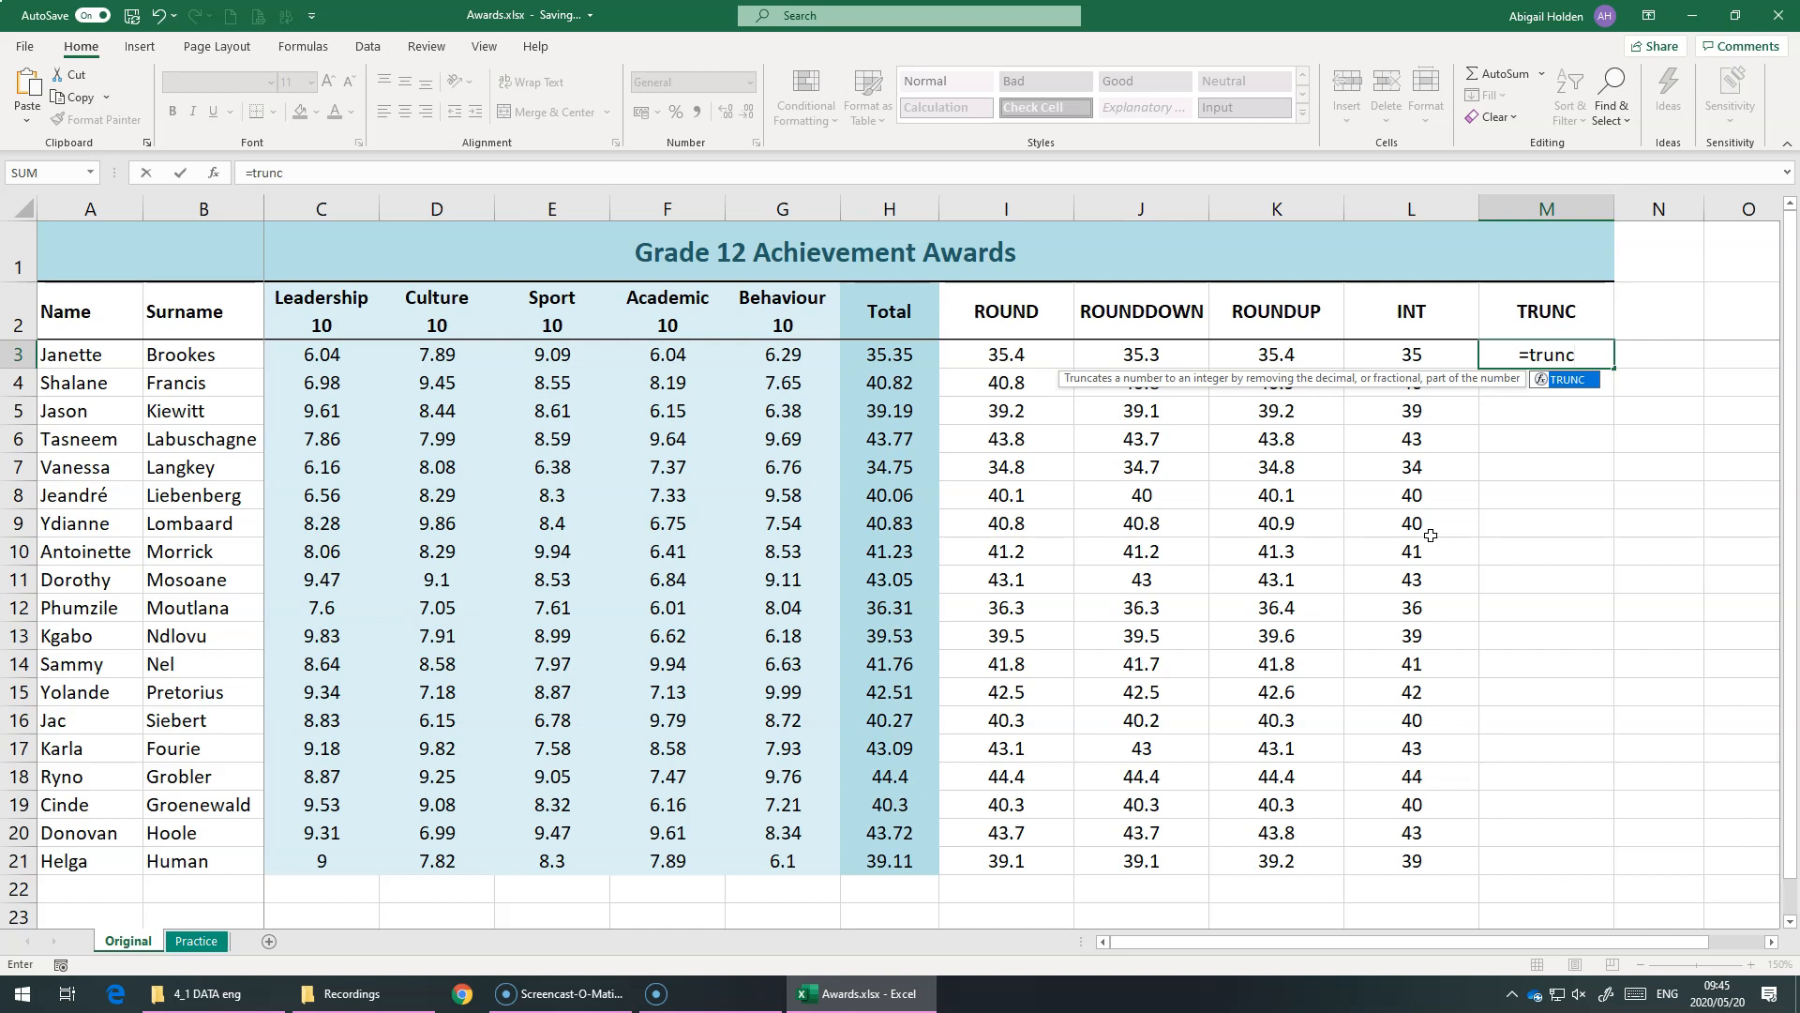
key("Tab")
left_click(900, 355)
type(",")
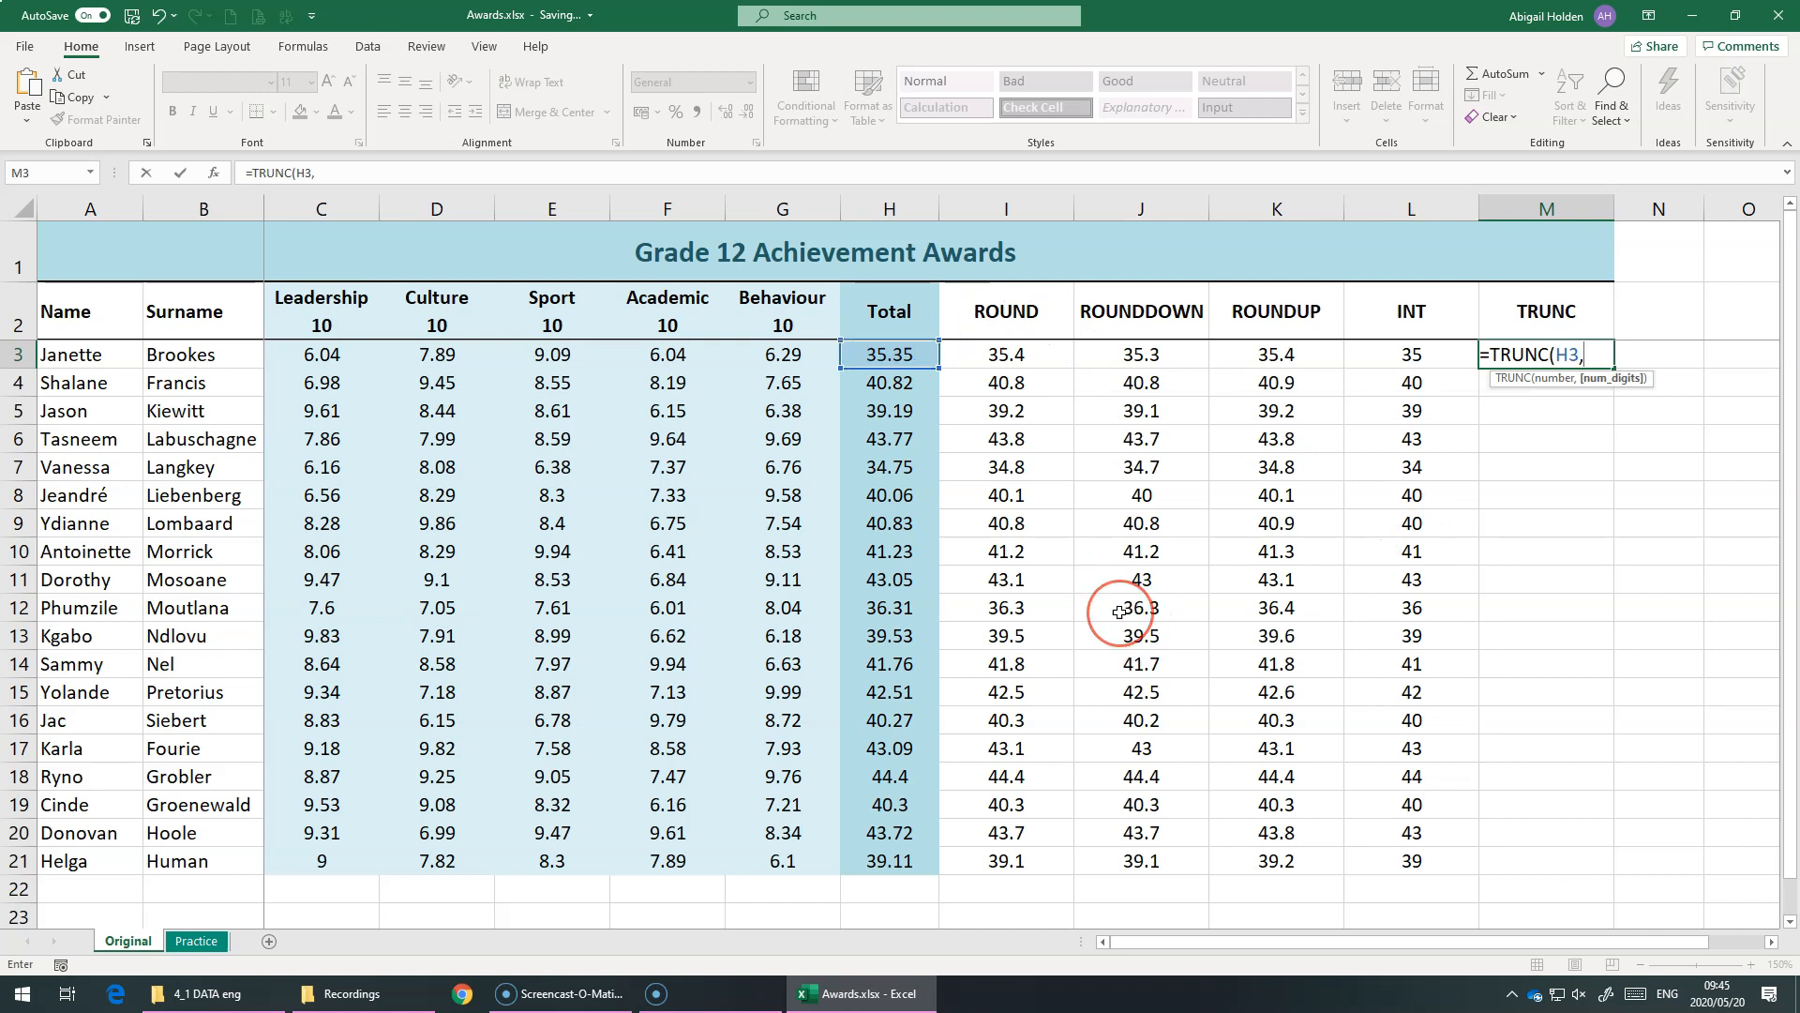
type("1)")
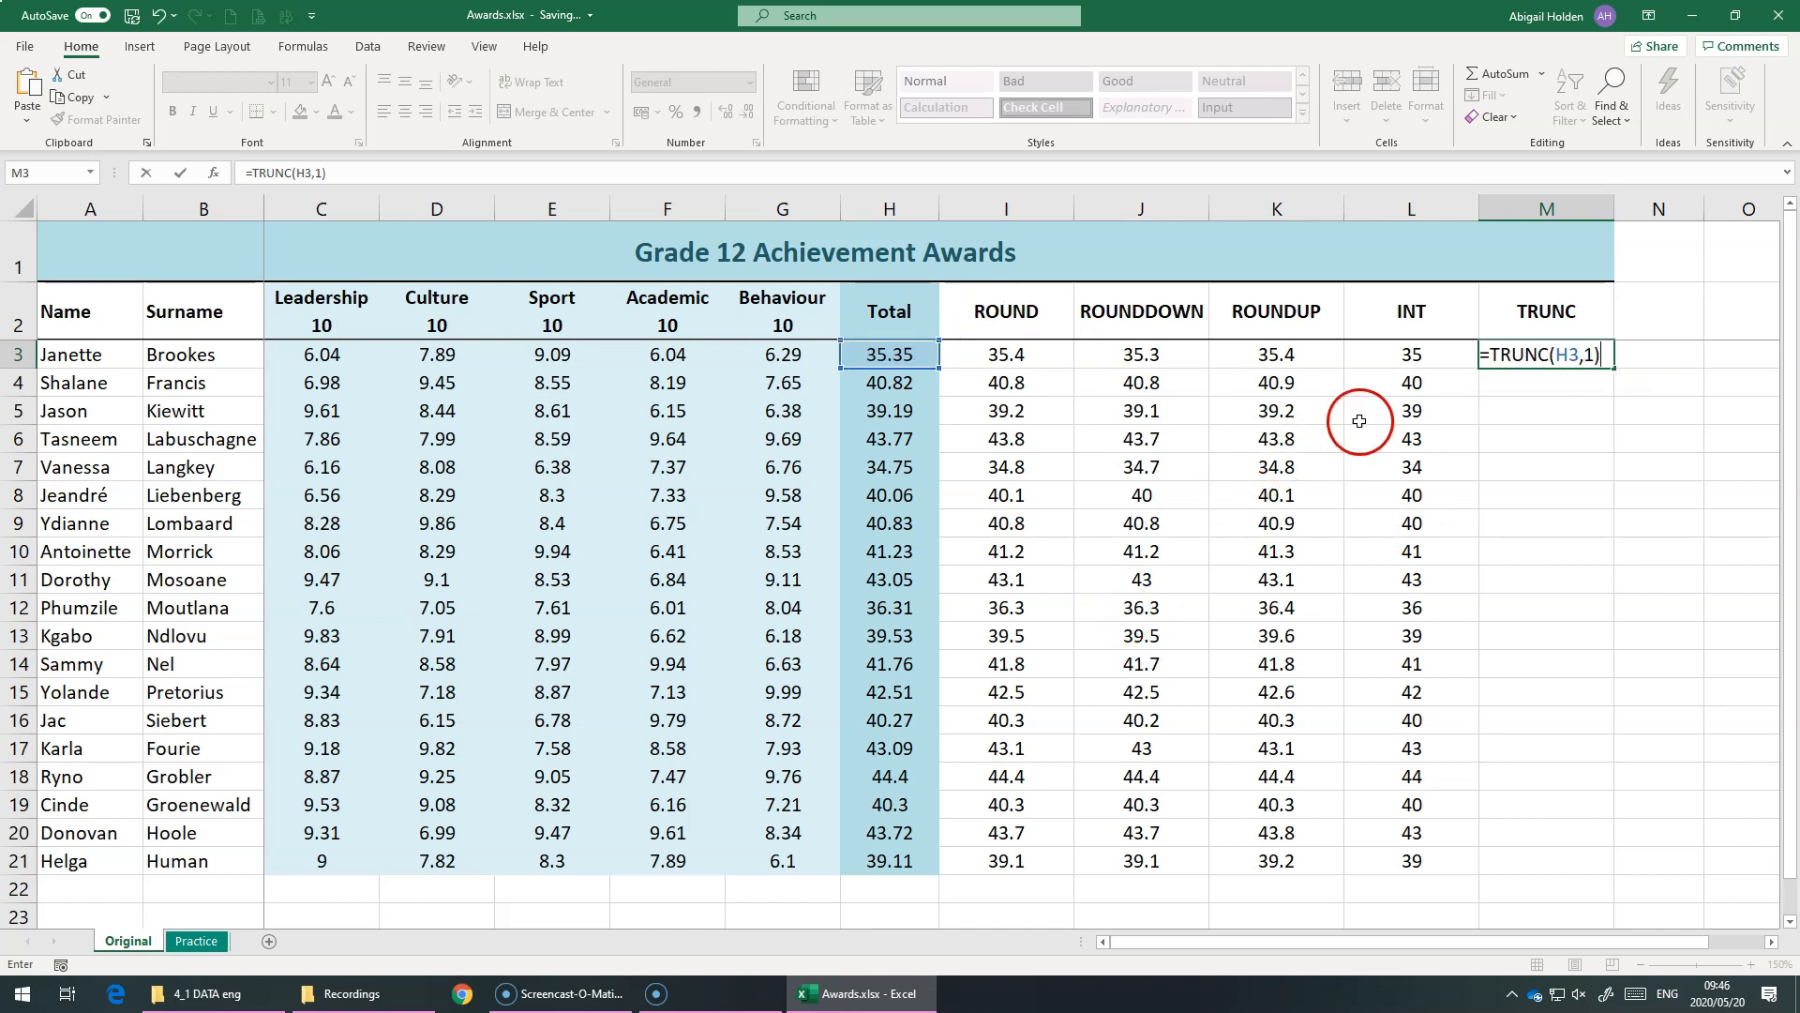
key("Return")
Fill the TRUNC formula from M3 down to M21 and compare its values with the ROUNDDOWN and INT columns
left_click(1610, 354)
left_click_drag(1617, 370, 1478, 875)
left_click(1607, 364)
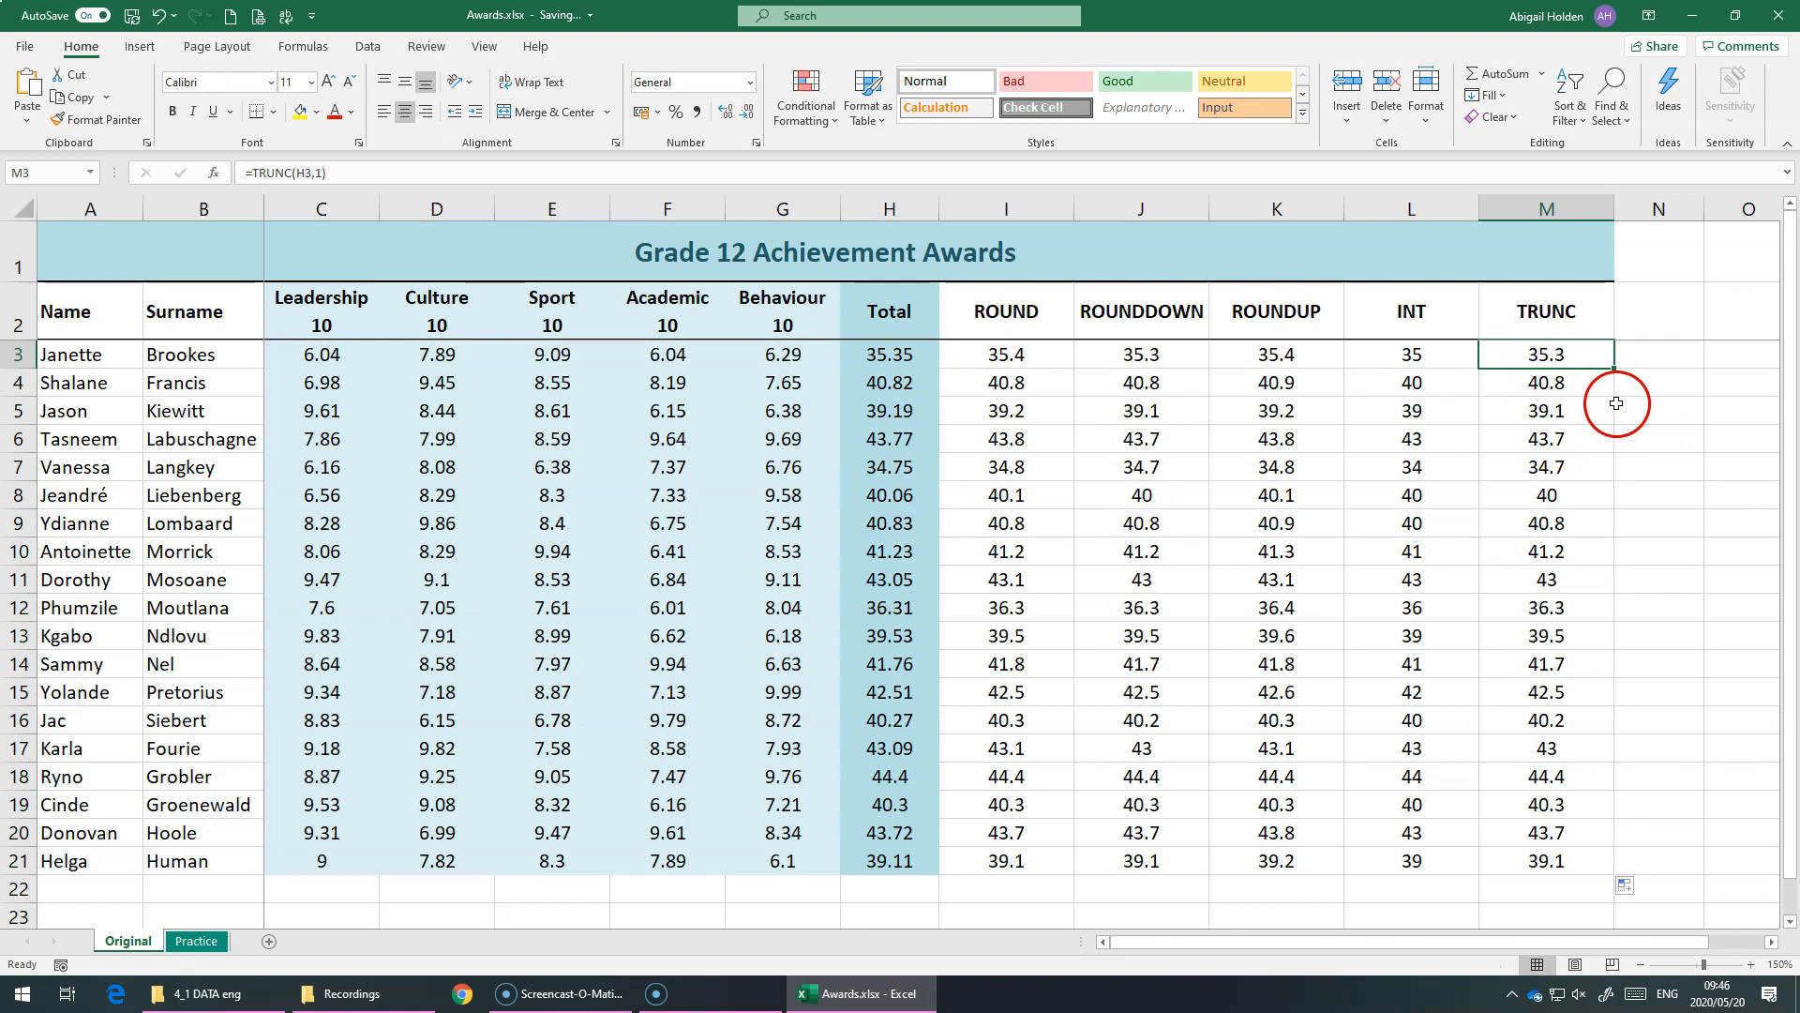
left_click(1583, 408)
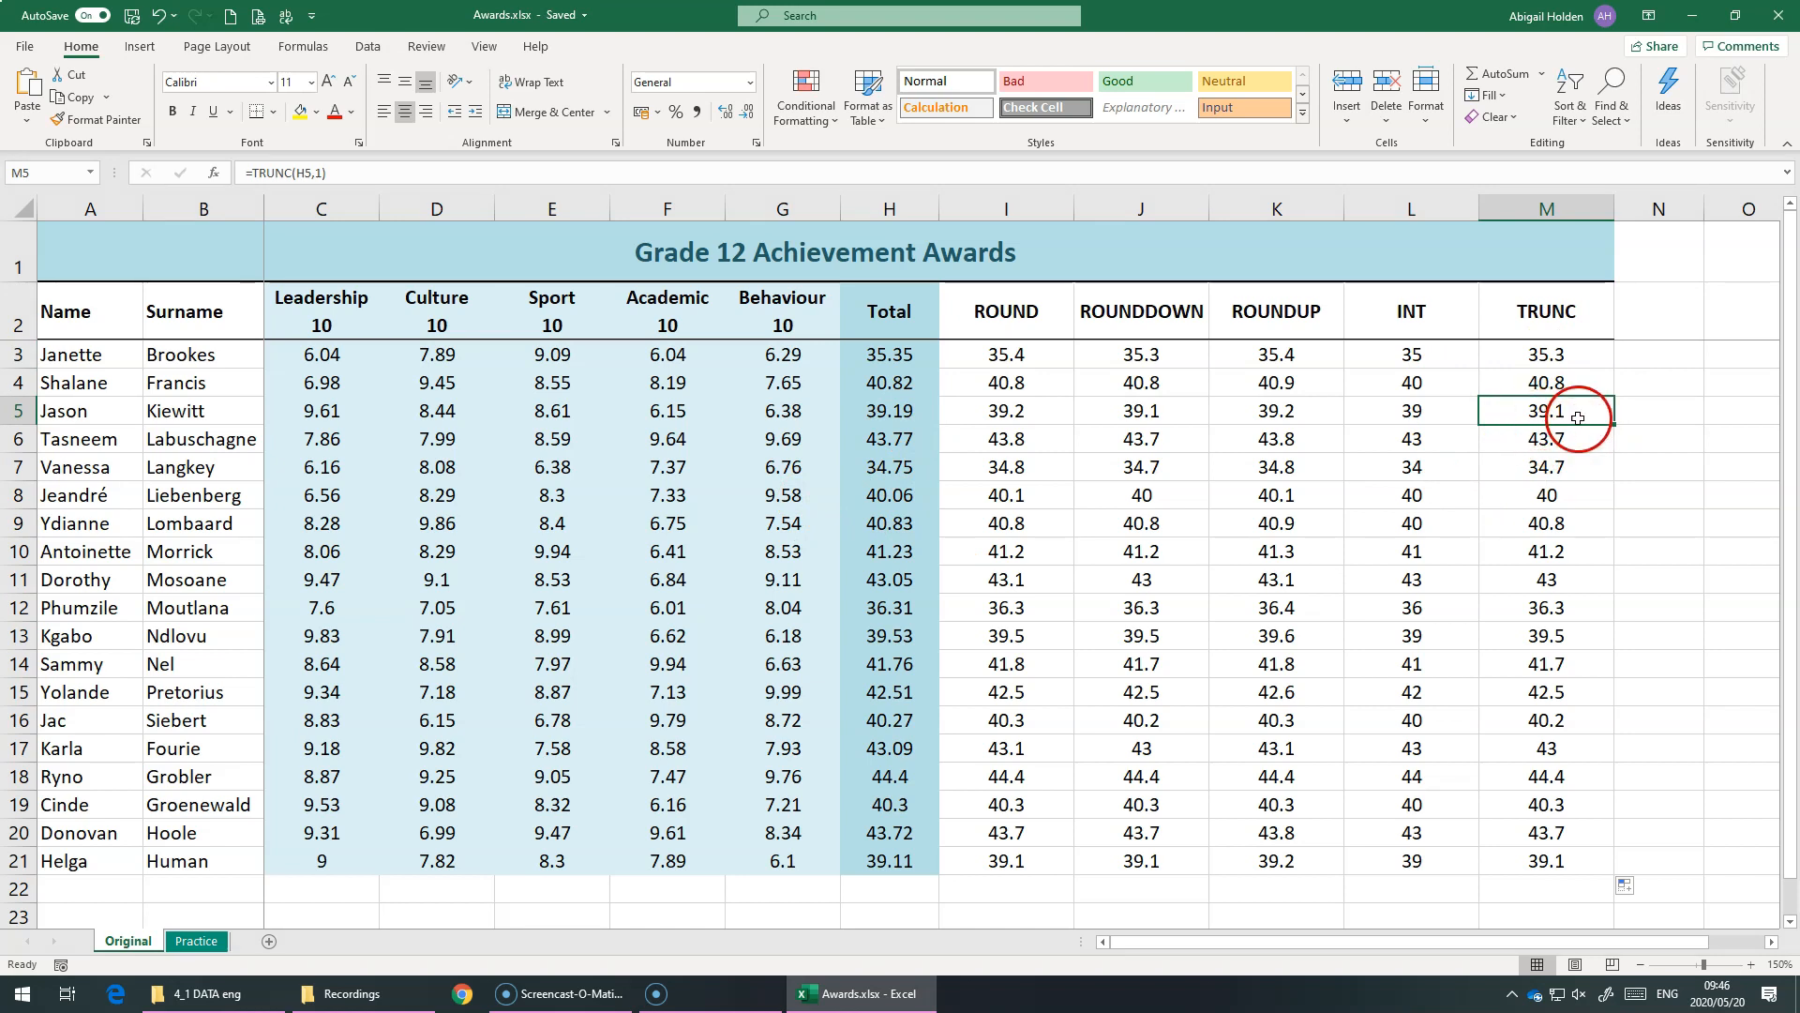
left_click(1552, 439)
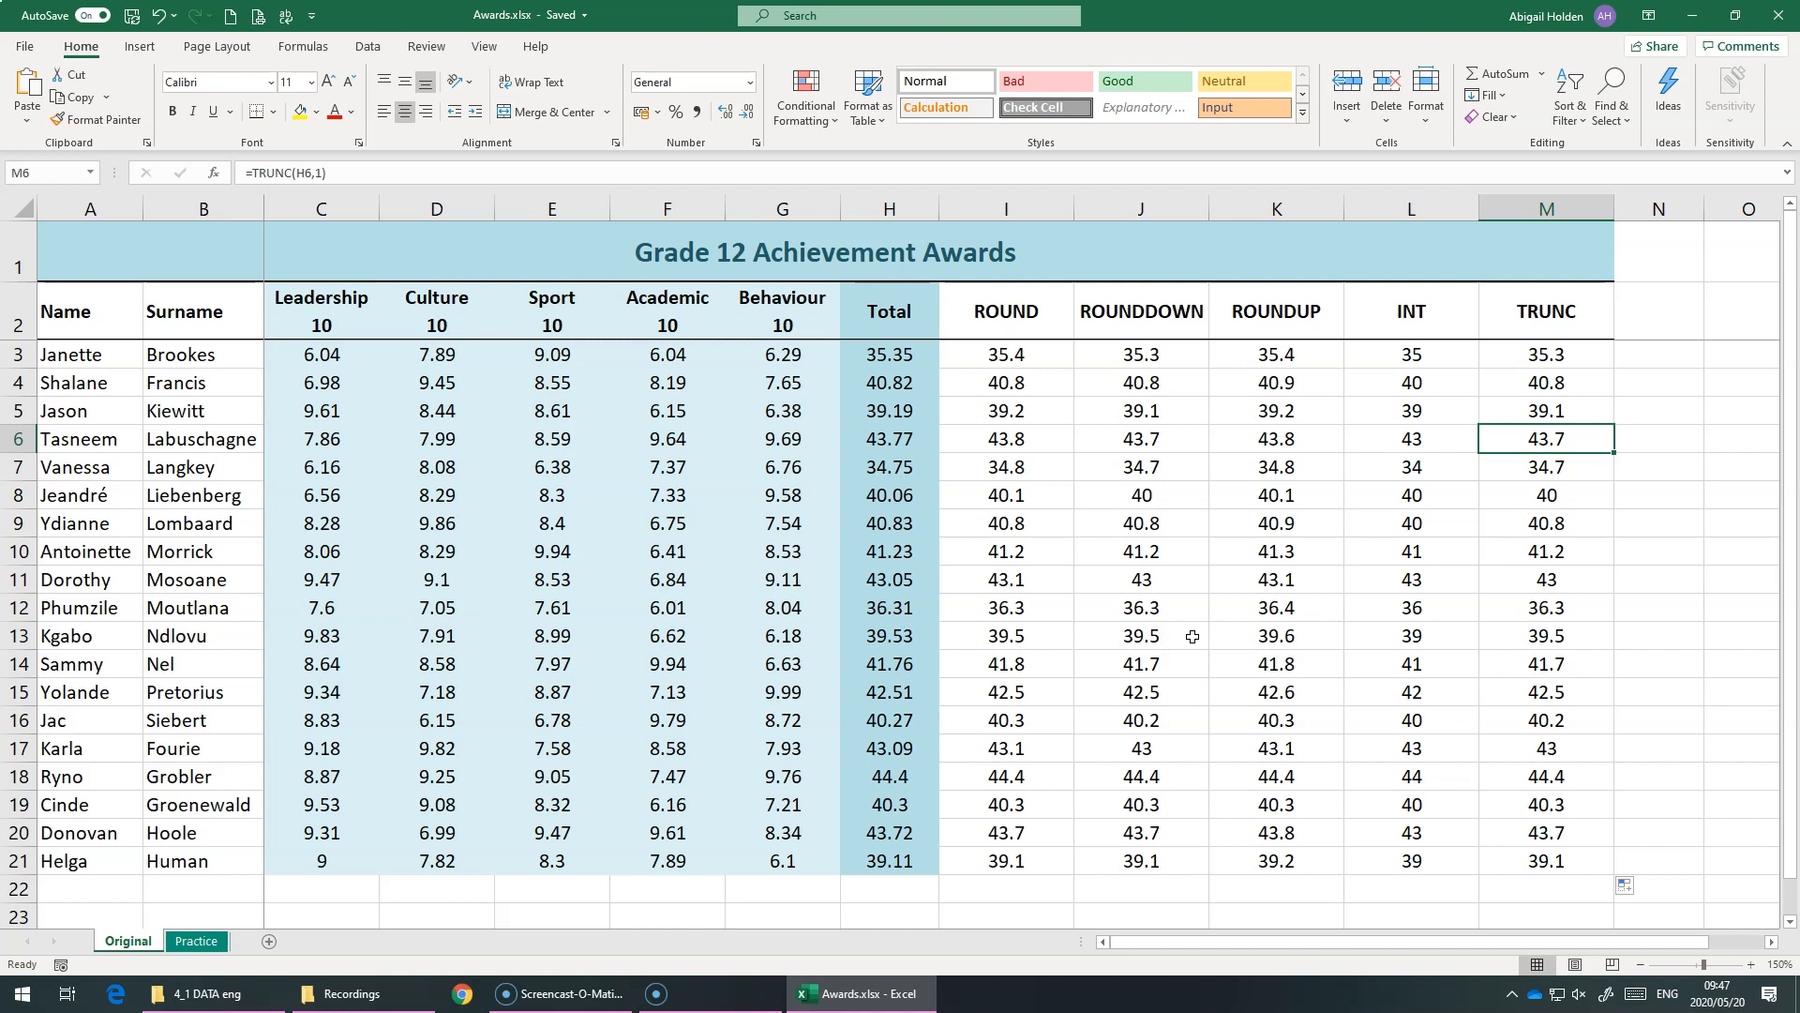
left_click(1133, 355)
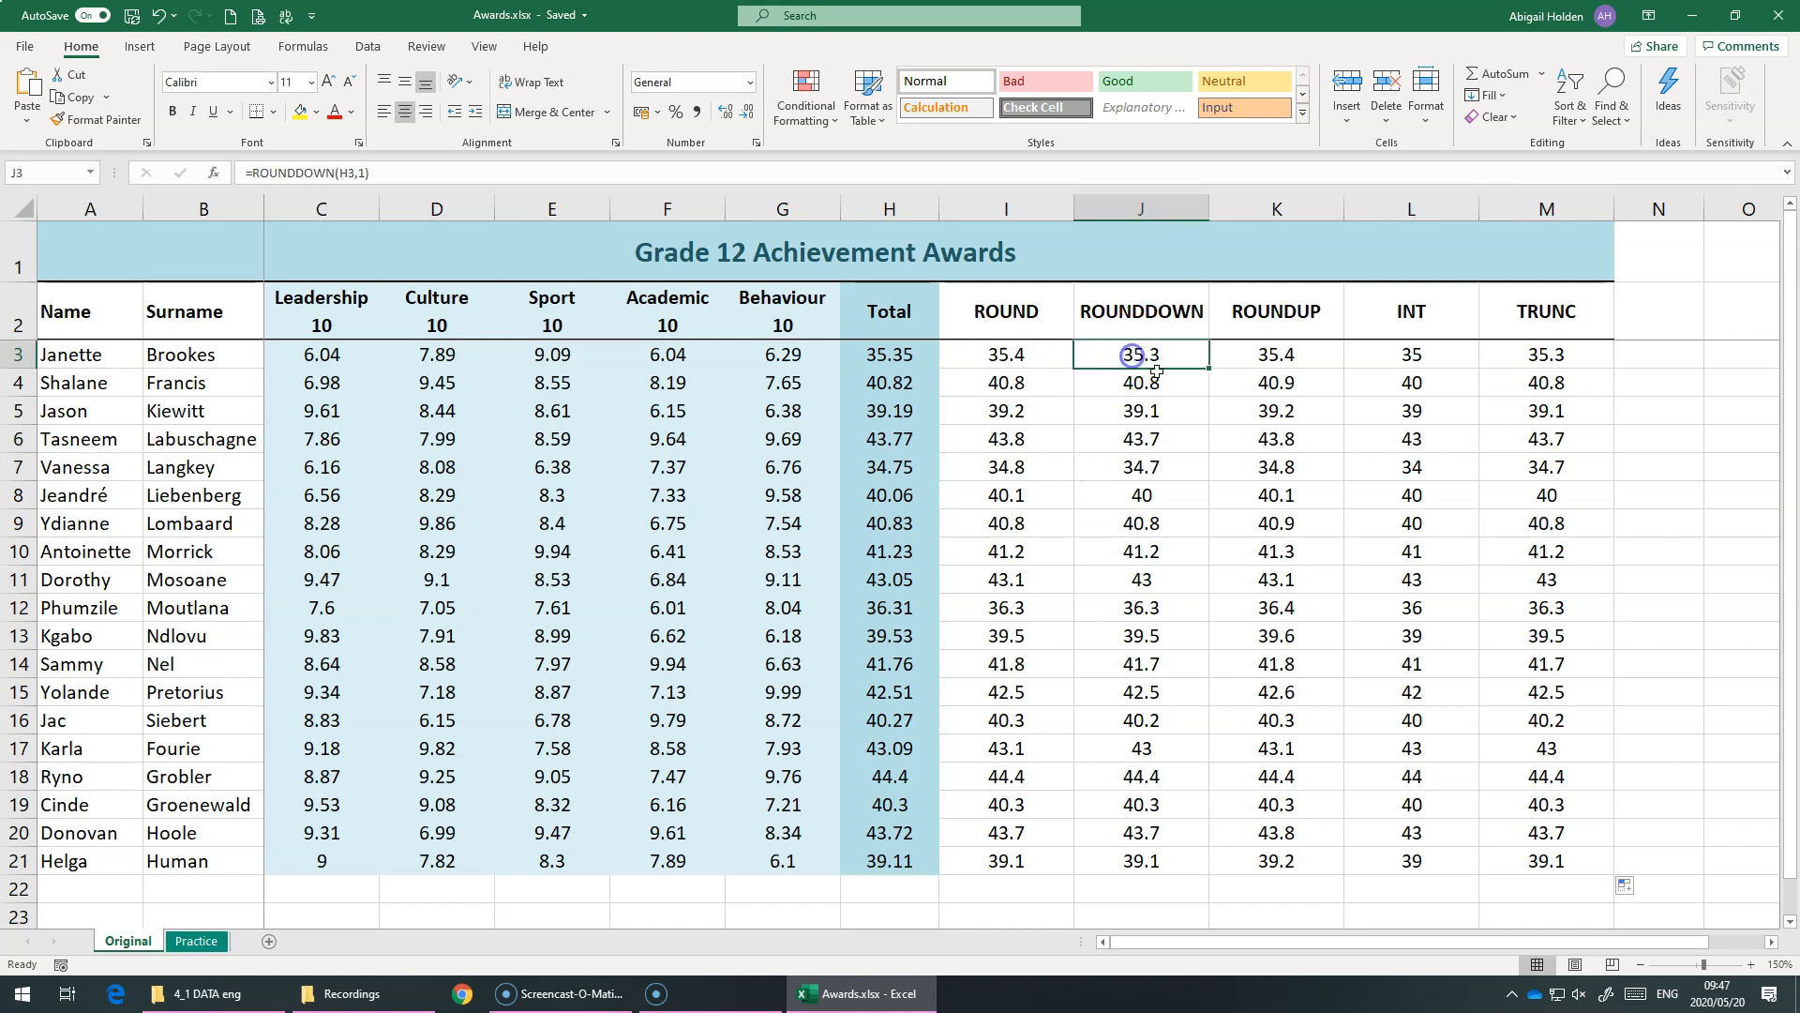
left_click(1413, 356)
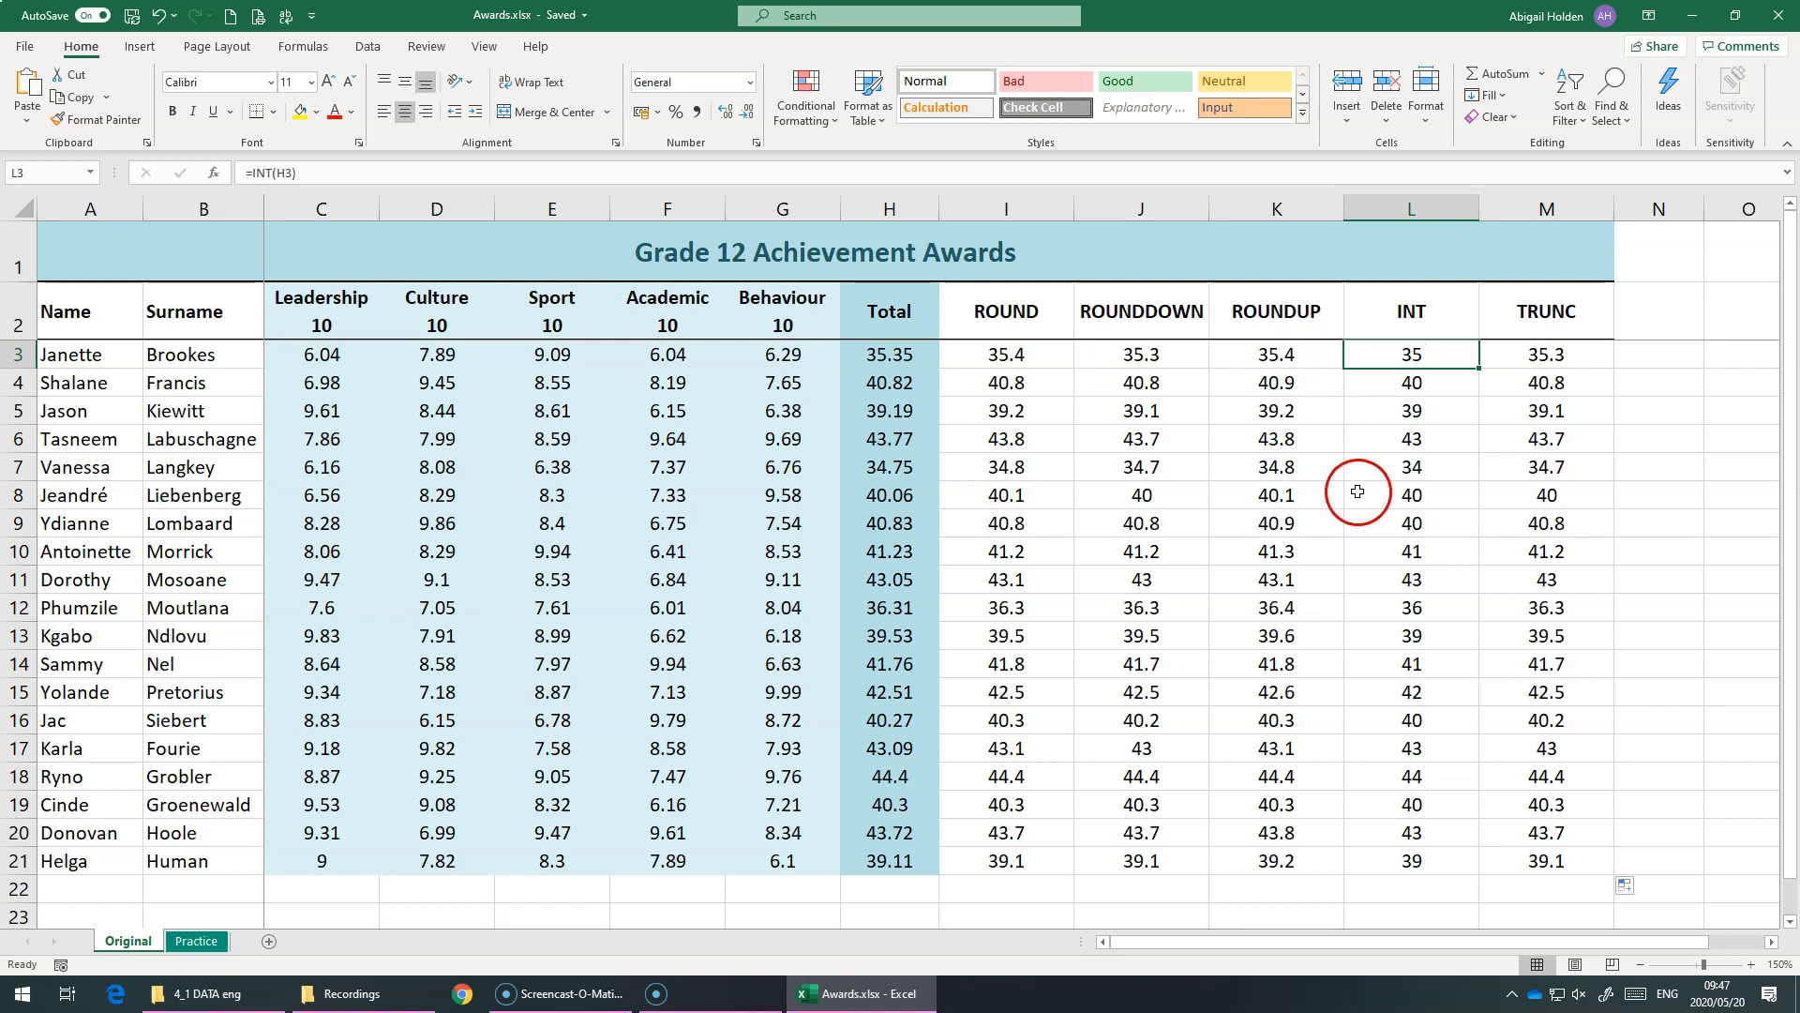